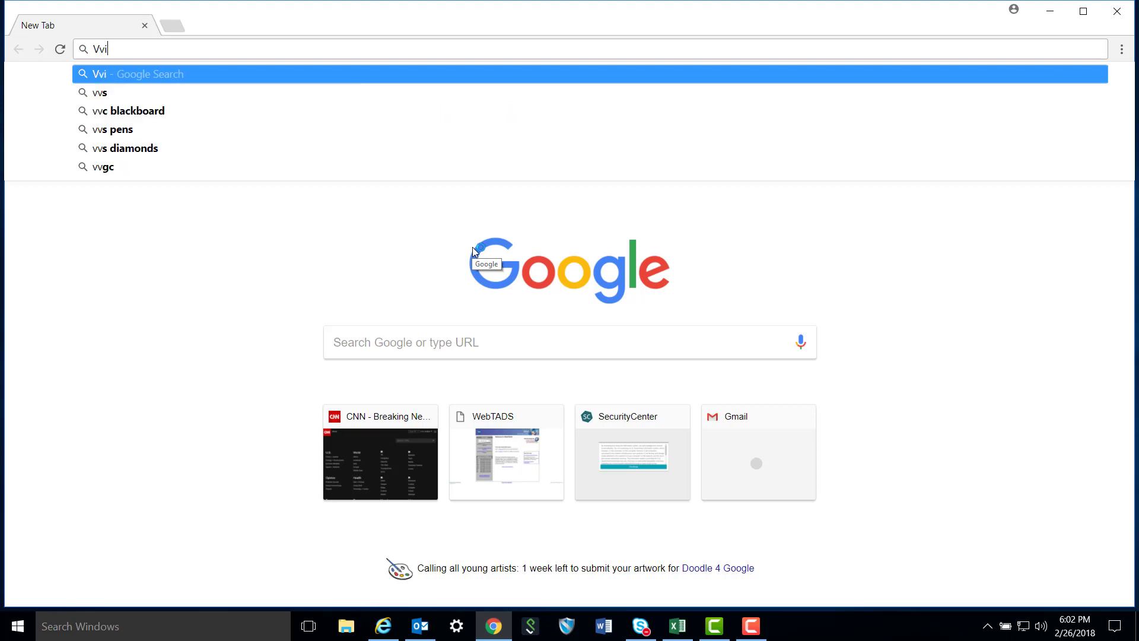
Step: Search the web for "virtual box download" and go to VirtualBox's official download page
{"action": "key", "text": "BackSpace"}
{"action": "key", "text": "BackSpace"}
{"action": "key", "text": "BackSpace"}
{"action": "key", "text": "BackSpace"}
{"action": "key", "text": "BackSpace"}
{"action": "key", "text": "BackSpace"}
{"action": "key", "text": "BackSpace"}
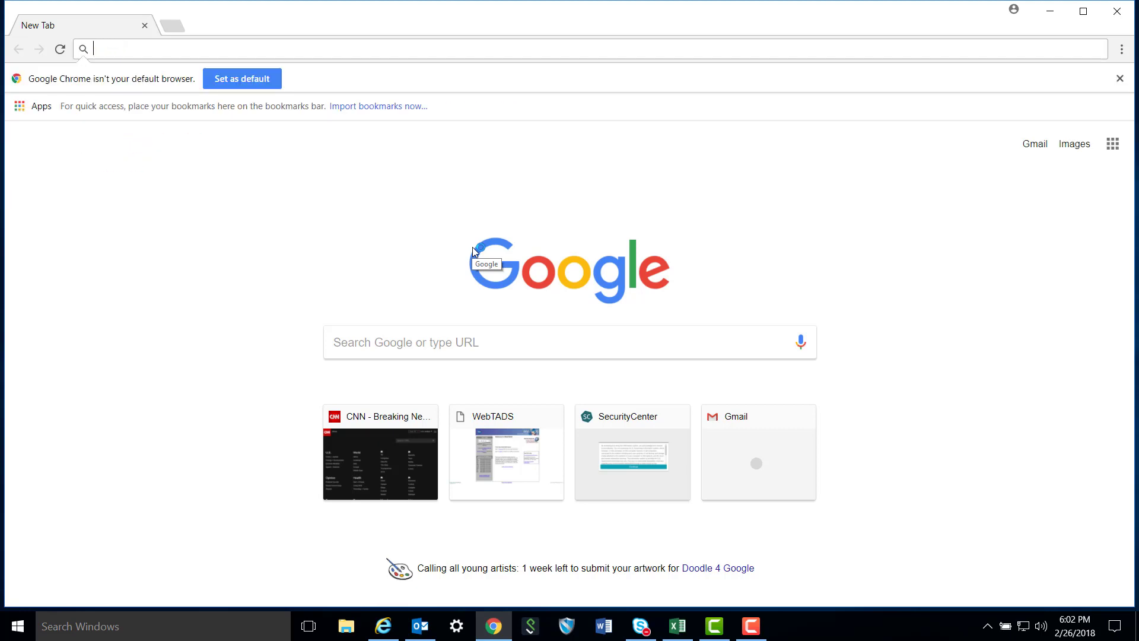
{"action": "type", "text": "virtual box download"}
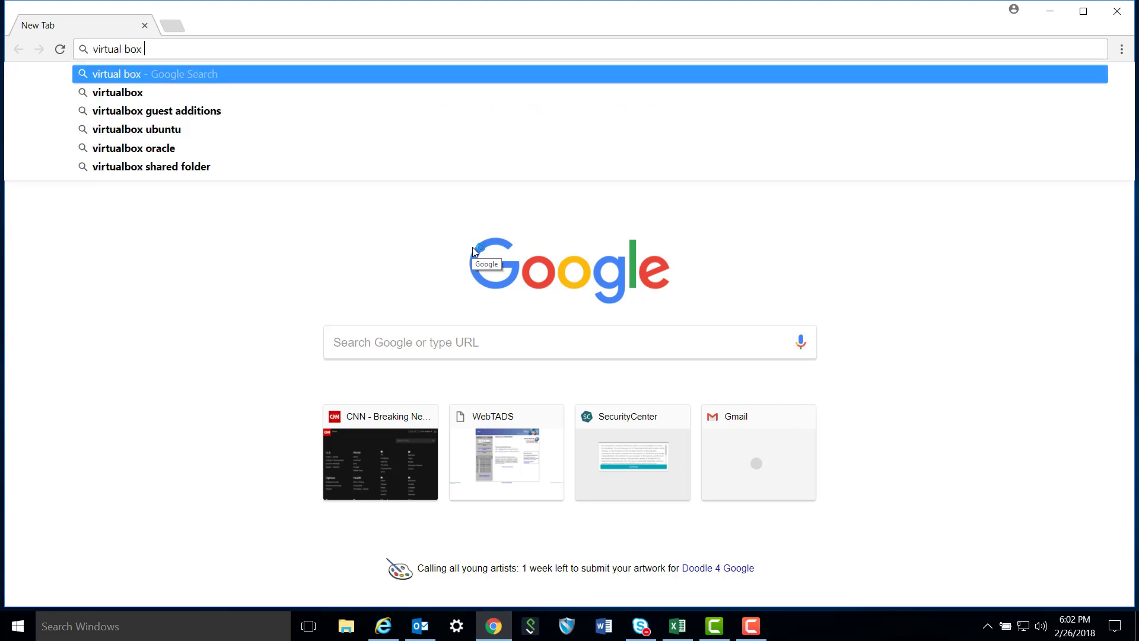
{"action": "key", "text": "Return"}
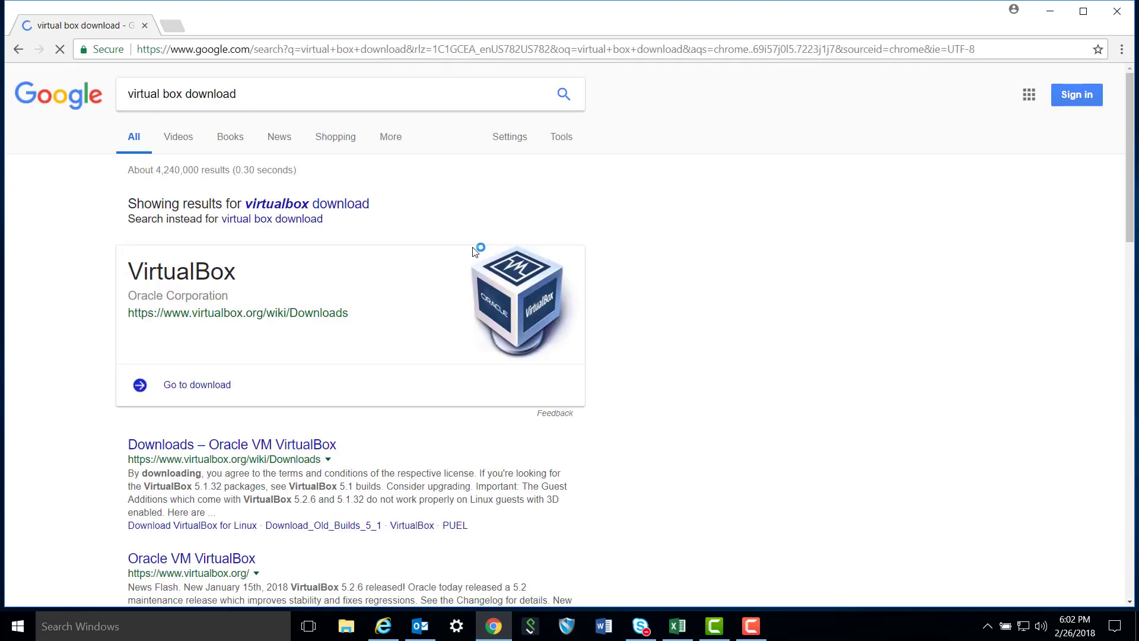
{"action": "left_click", "coordinate": [220, 386]}
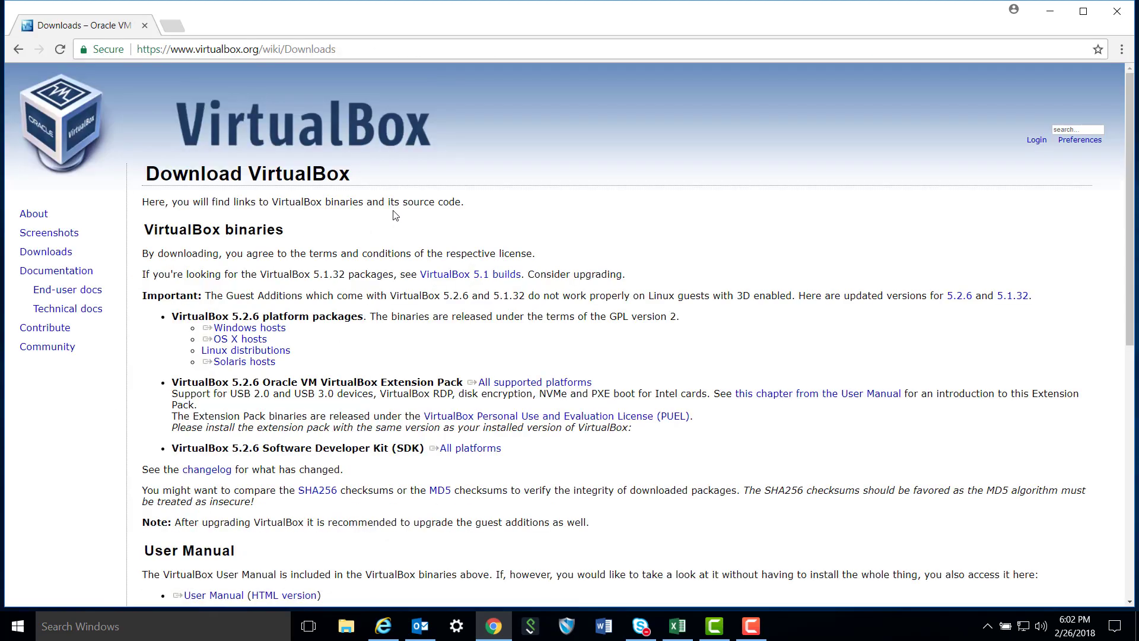
Step: Download the VirtualBox 5.2.6 platform package for Windows hosts and have the installer open when the download is done
{"action": "scroll", "coordinate": [395, 215], "scroll_direction": "down", "scroll_amount": 2}
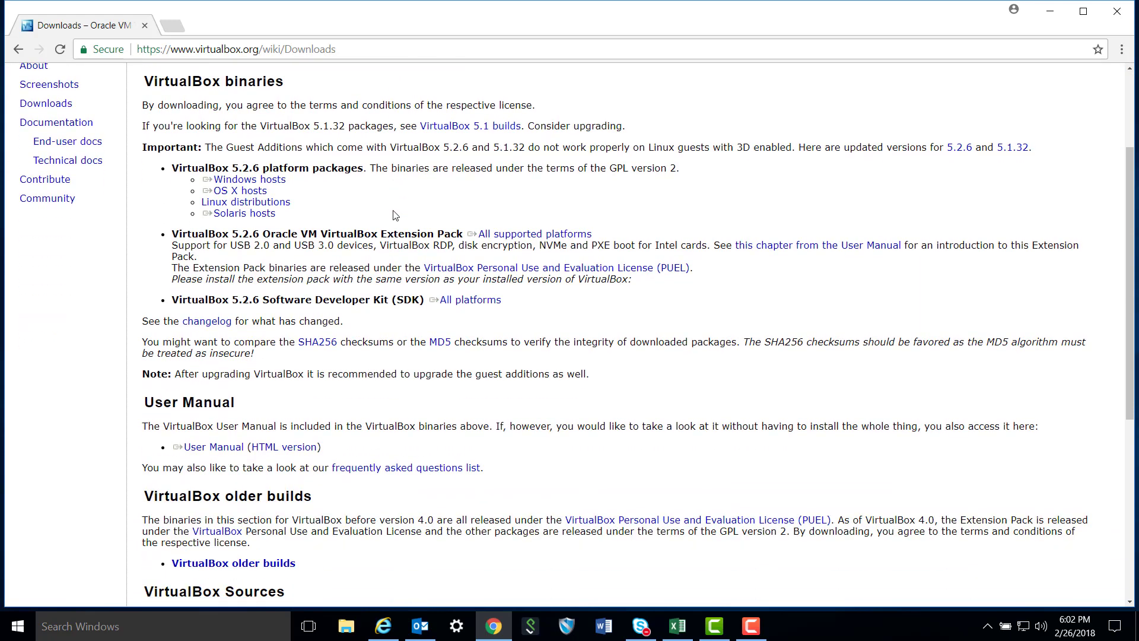
{"action": "left_click", "coordinate": [264, 181]}
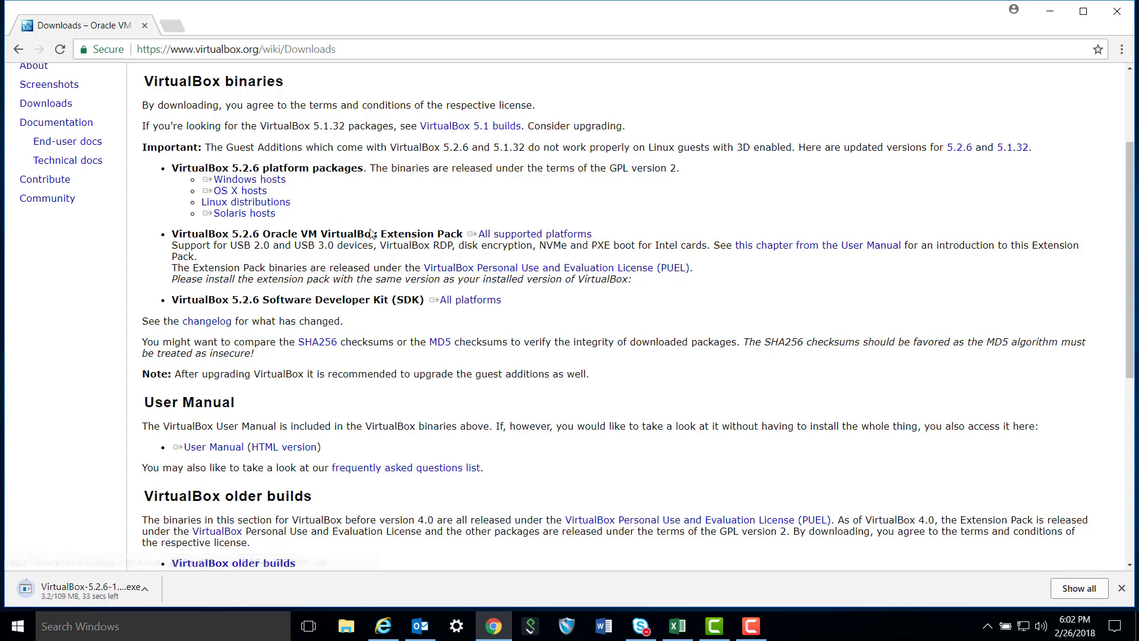
{"action": "left_click", "coordinate": [165, 590]}
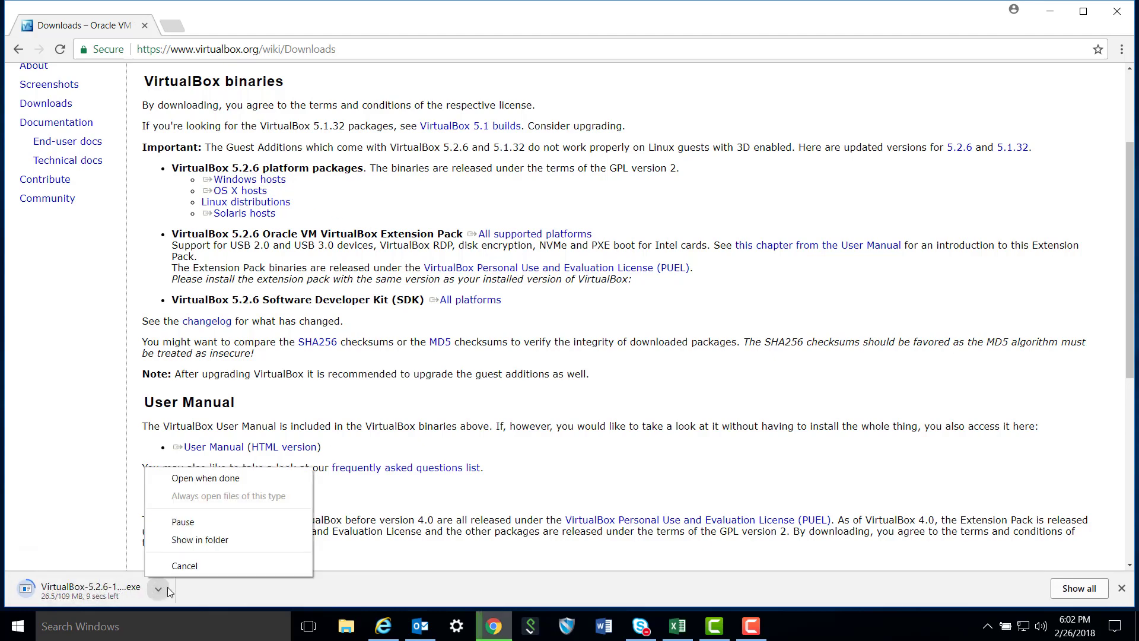
{"action": "left_click", "coordinate": [190, 476]}
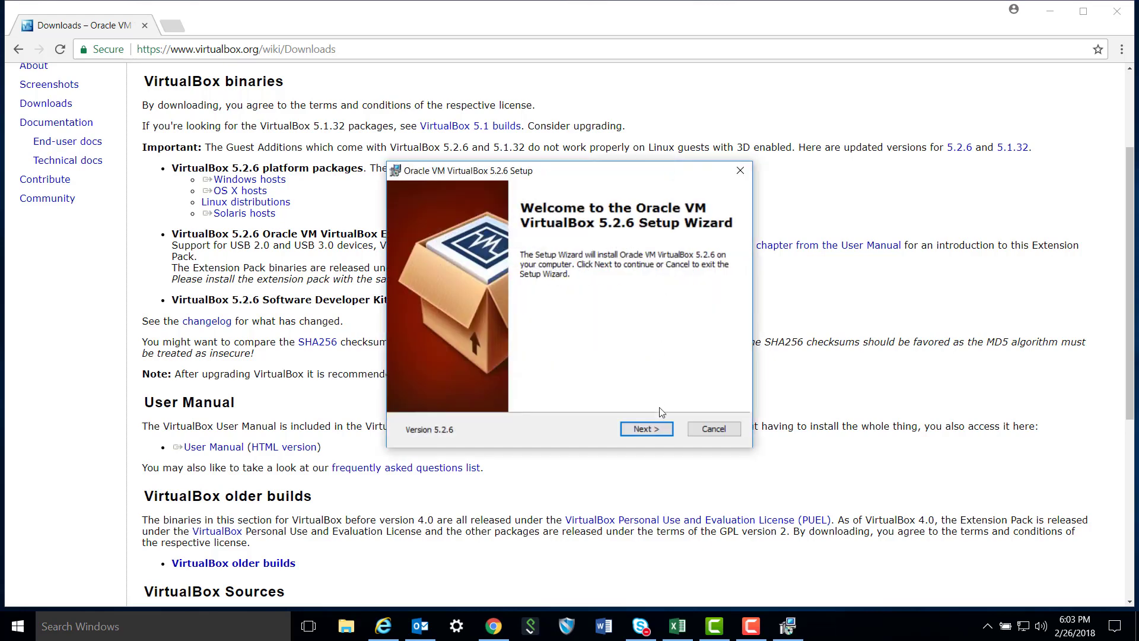
Step: Install VirtualBox 5.2.6 with the default setup options, accepting the network interface reset and the Oracle device software
{"action": "left_click", "coordinate": [666, 430]}
{"action": "left_click", "coordinate": [666, 430]}
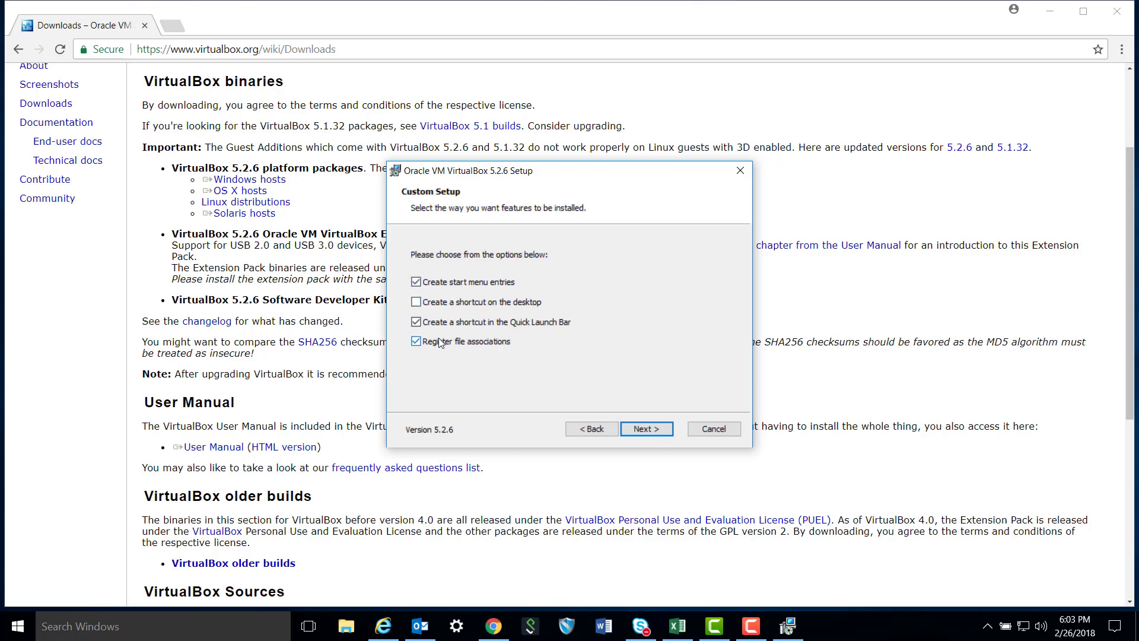
{"action": "left_click", "coordinate": [646, 434]}
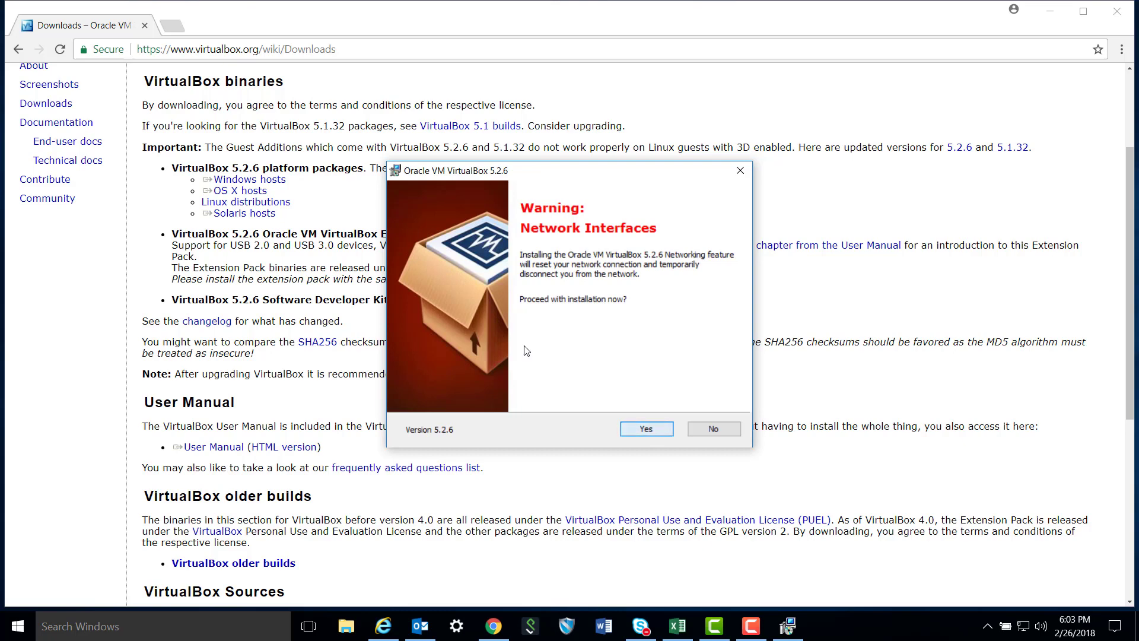
{"action": "left_click", "coordinate": [653, 436]}
{"action": "left_click", "coordinate": [653, 427]}
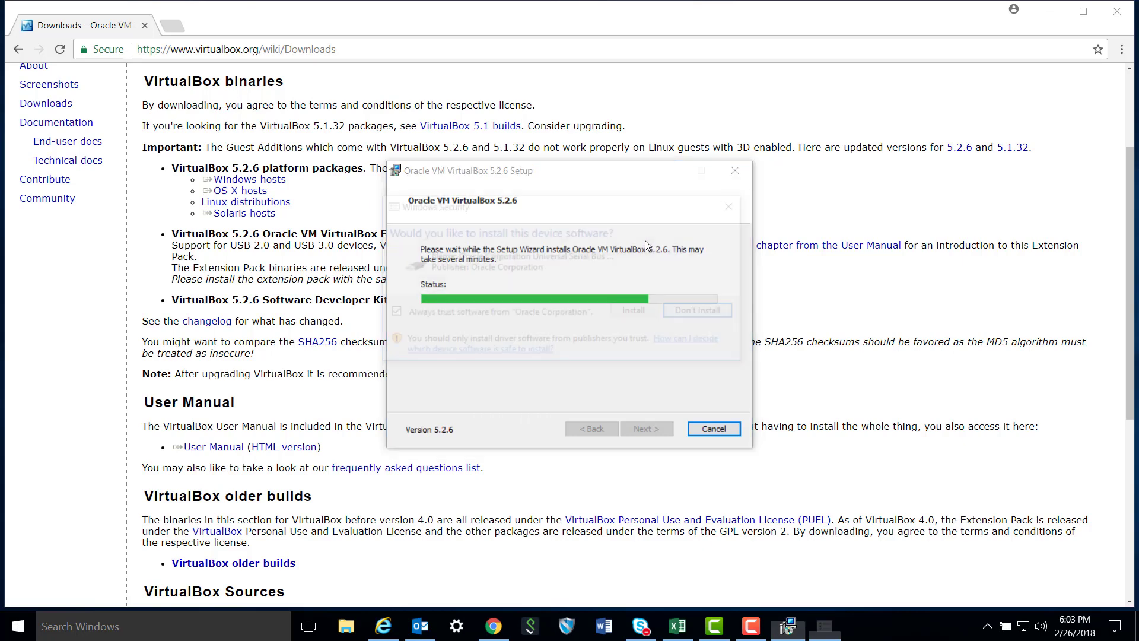
{"action": "left_click", "coordinate": [639, 313]}
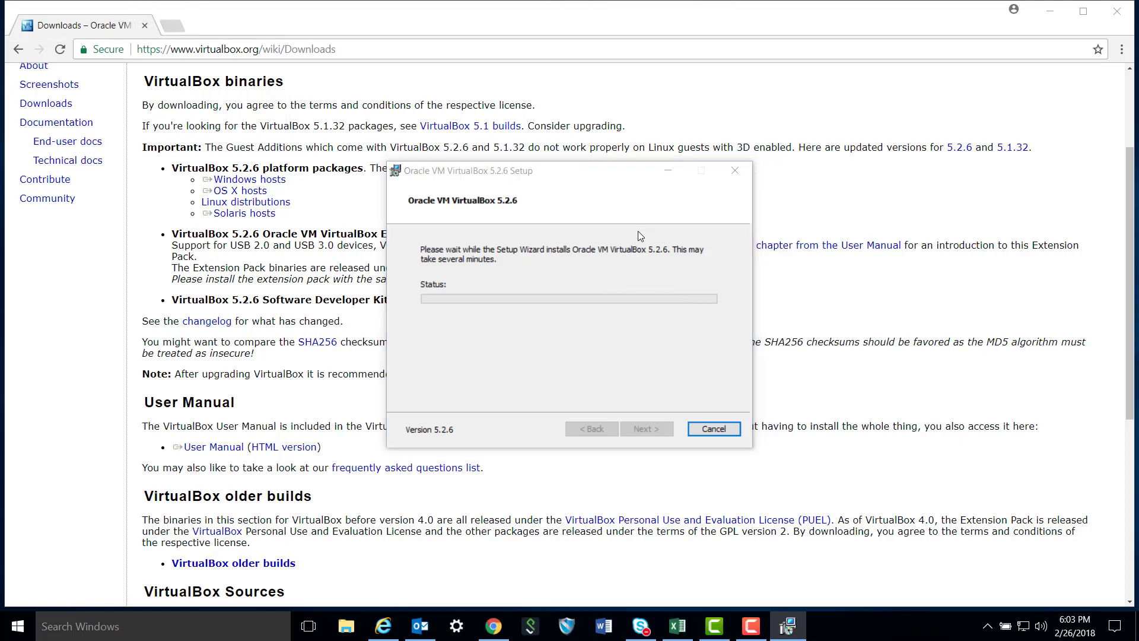
{"action": "left_click", "coordinate": [656, 428]}
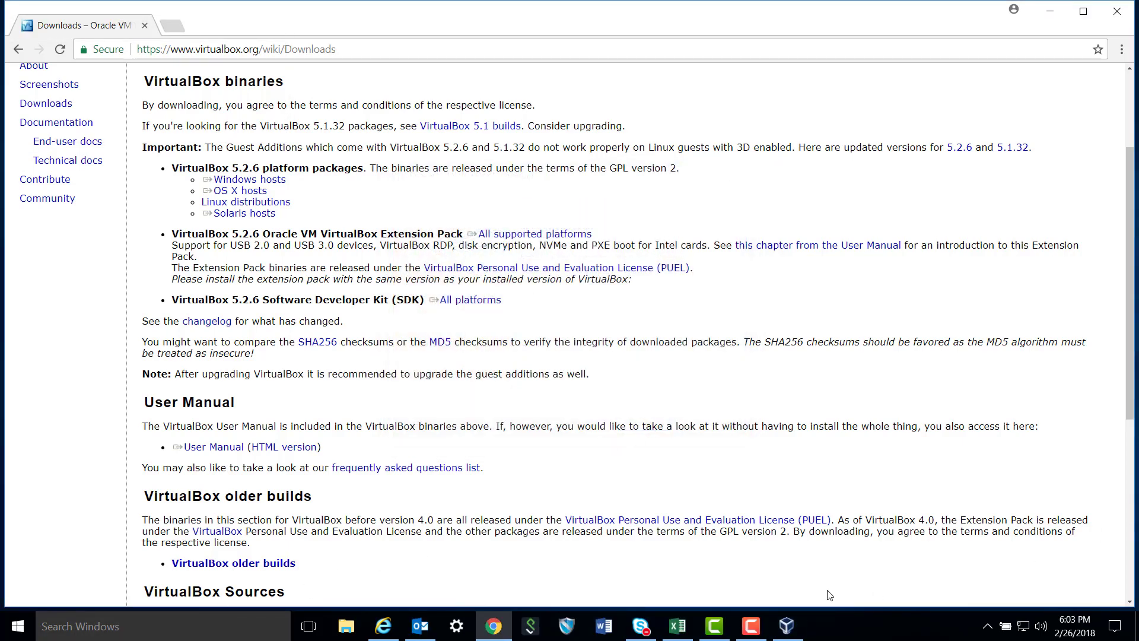
Step: Switch to VirtualBox Manager, pin it to the taskbar and minimize its window
{"action": "left_click", "coordinate": [789, 626]}
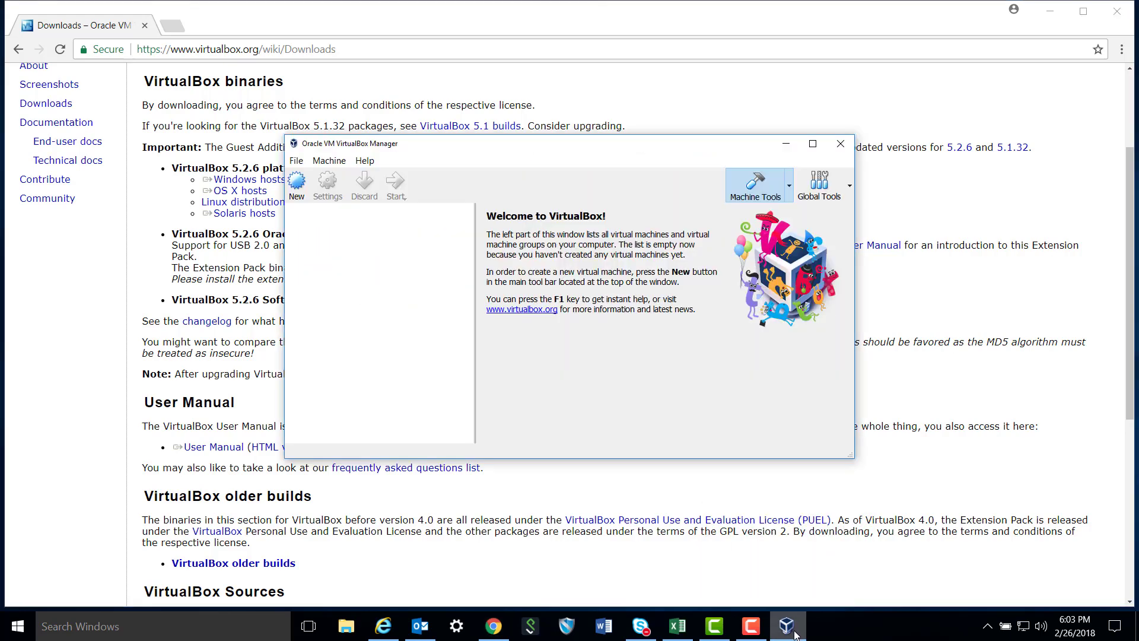
{"action": "right_click", "coordinate": [795, 634]}
{"action": "left_click", "coordinate": [801, 571]}
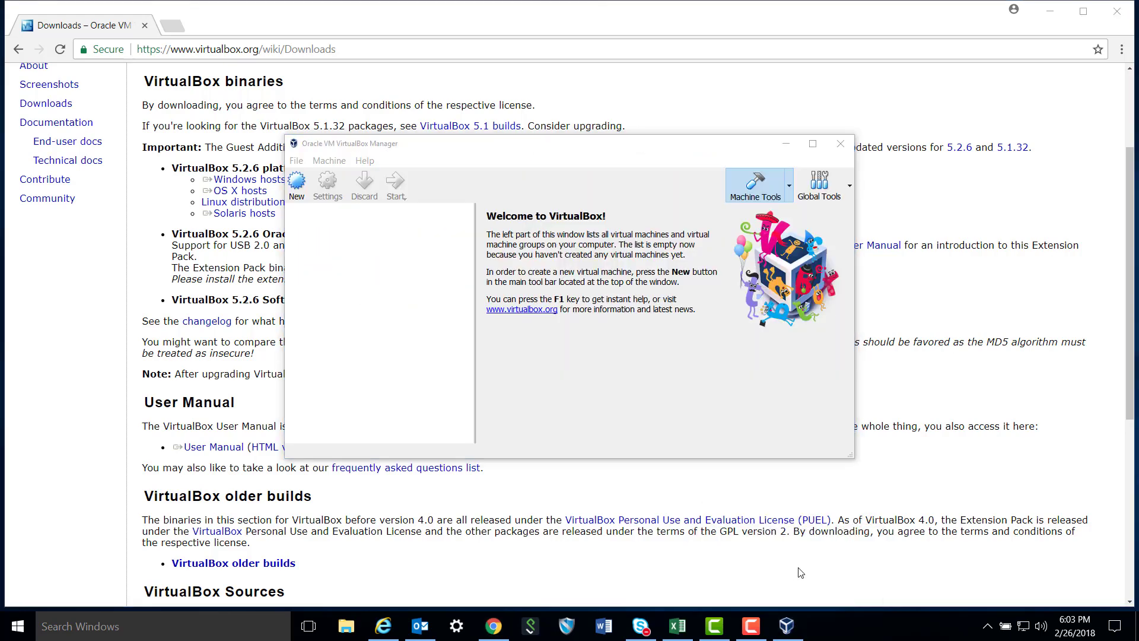
{"action": "left_click", "coordinate": [788, 146]}
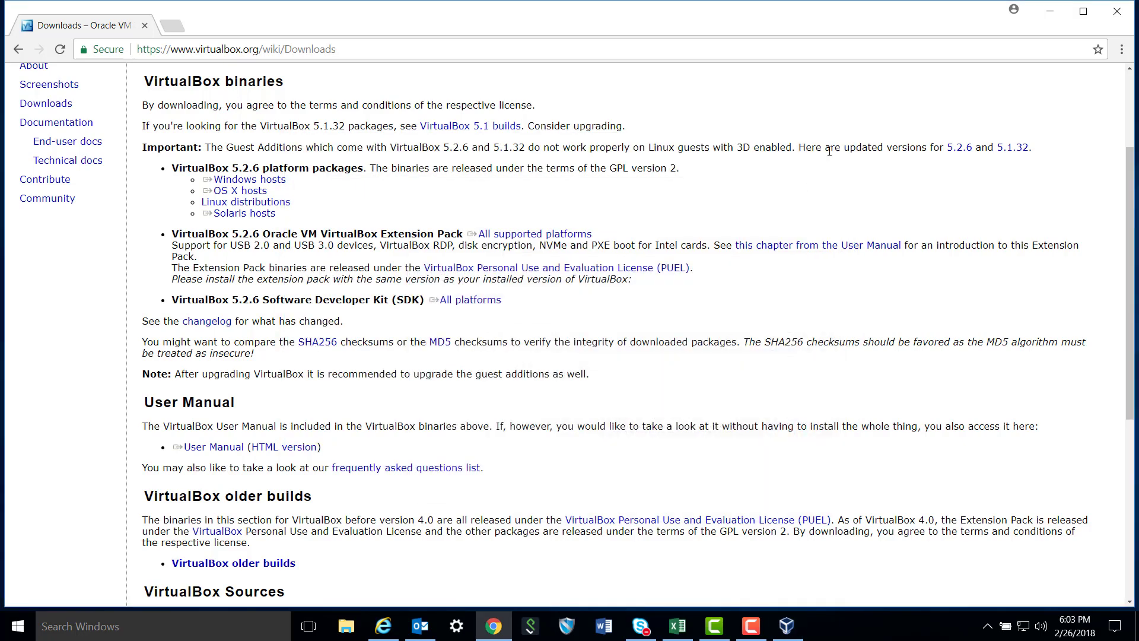
Step: Search the web for "kali linux virtualbox download" and open Offensive Security's Kali Linux custom image downloads page
{"action": "left_click", "coordinate": [391, 47]}
{"action": "type", "text": "ka;l"}
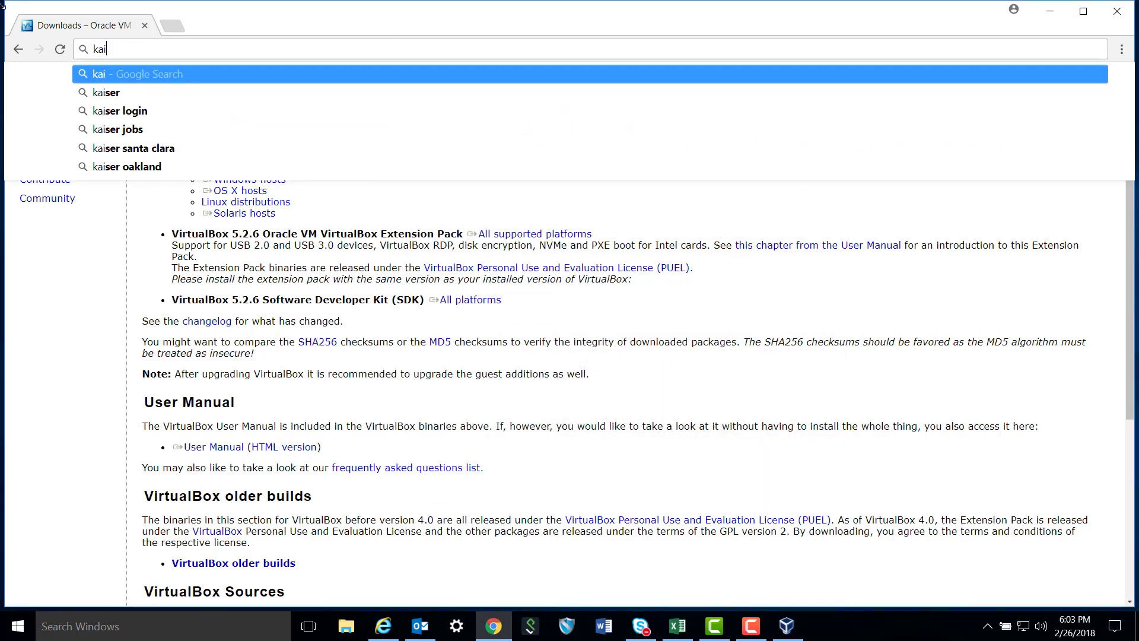
{"action": "key", "text": "BackSpace"}
{"action": "key", "text": "BackSpace"}
{"action": "type", "text": "li linux"}
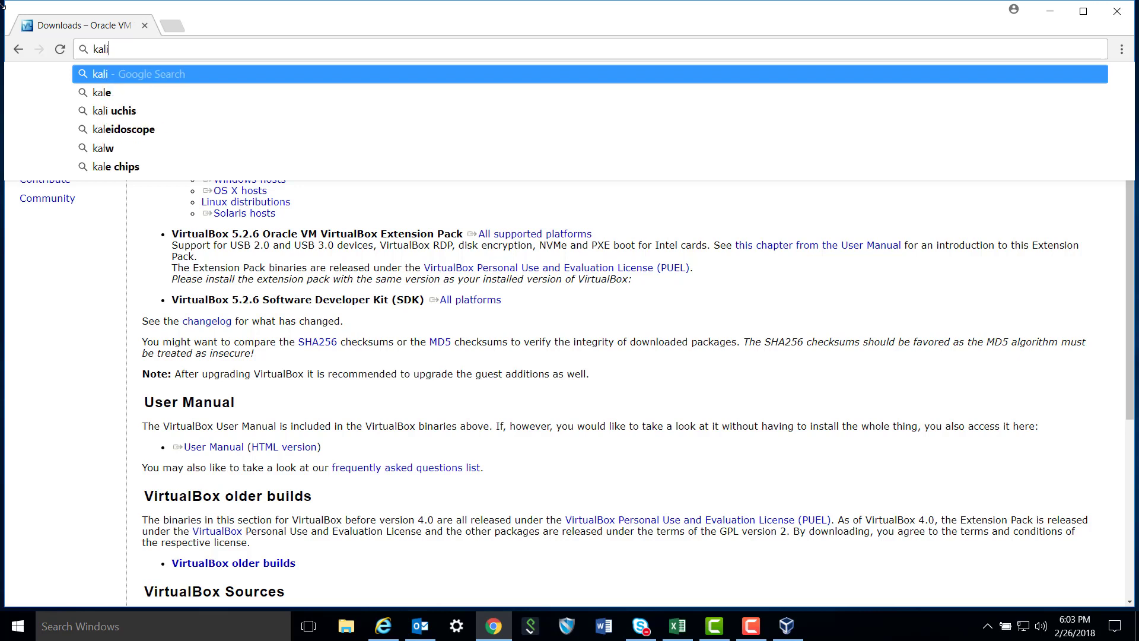
{"action": "type", "text": " virt"}
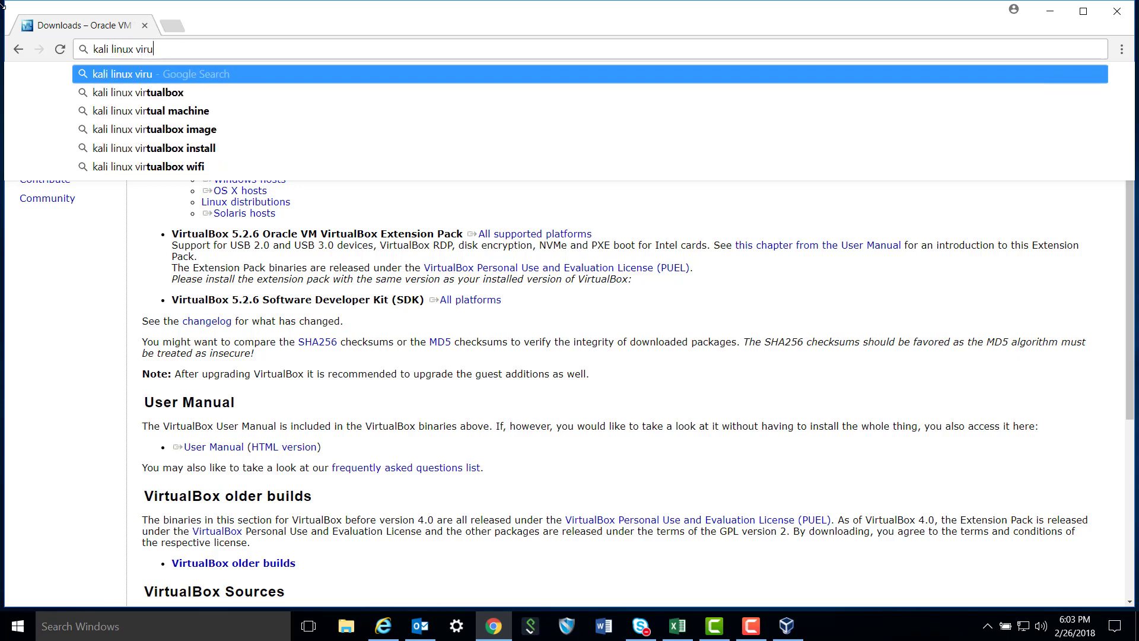
{"action": "type", "text": "ua"}
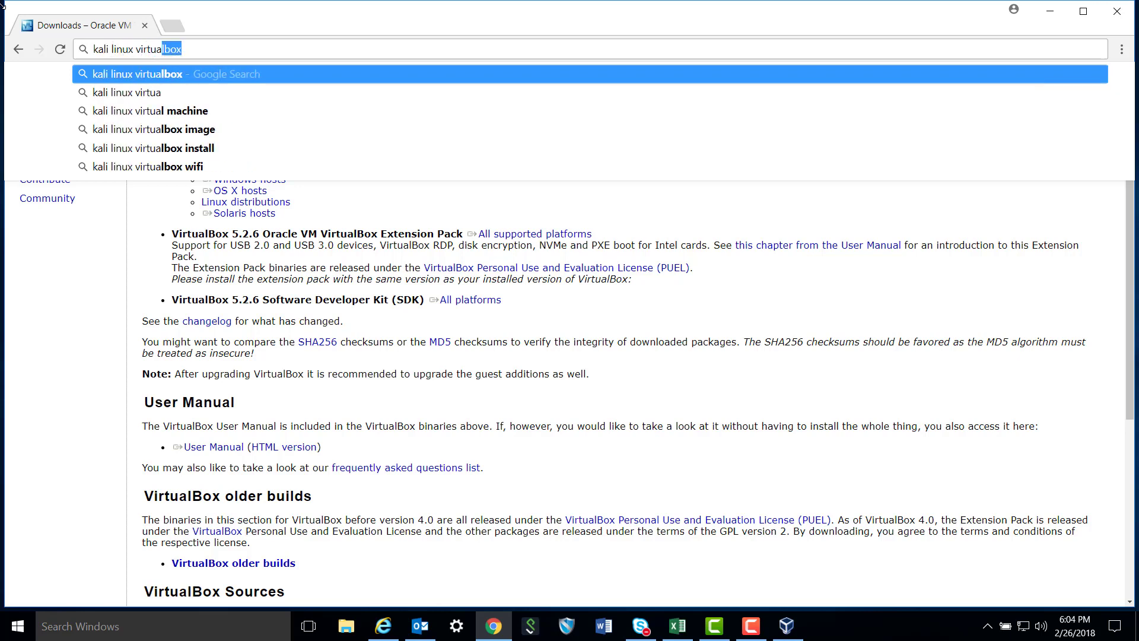
{"action": "type", "text": "lbox download"}
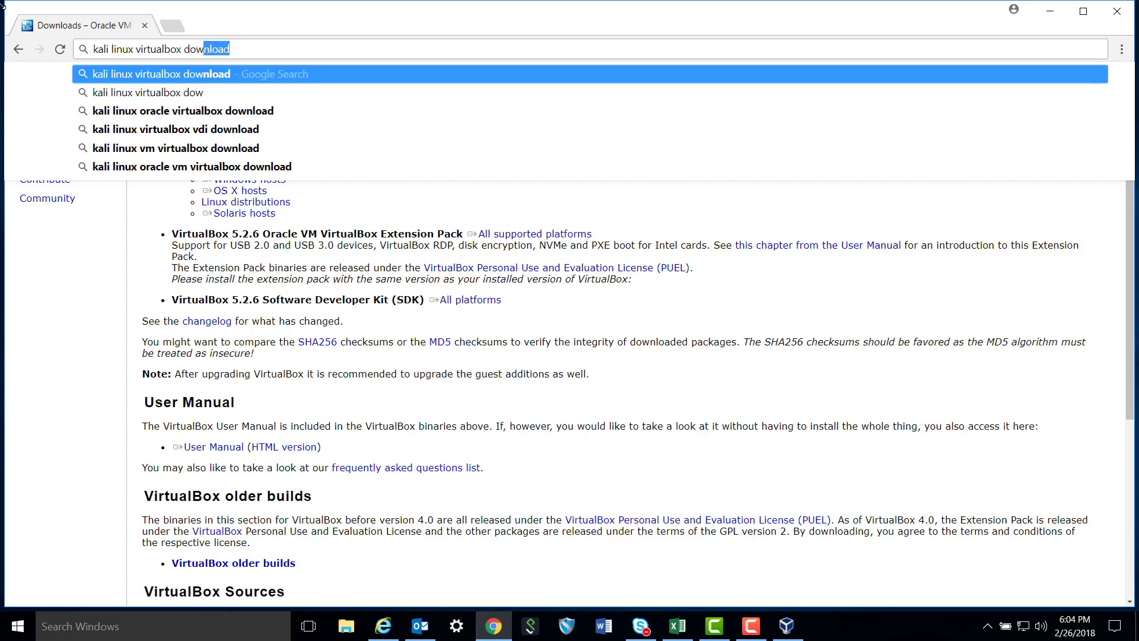
{"action": "key", "text": "Return"}
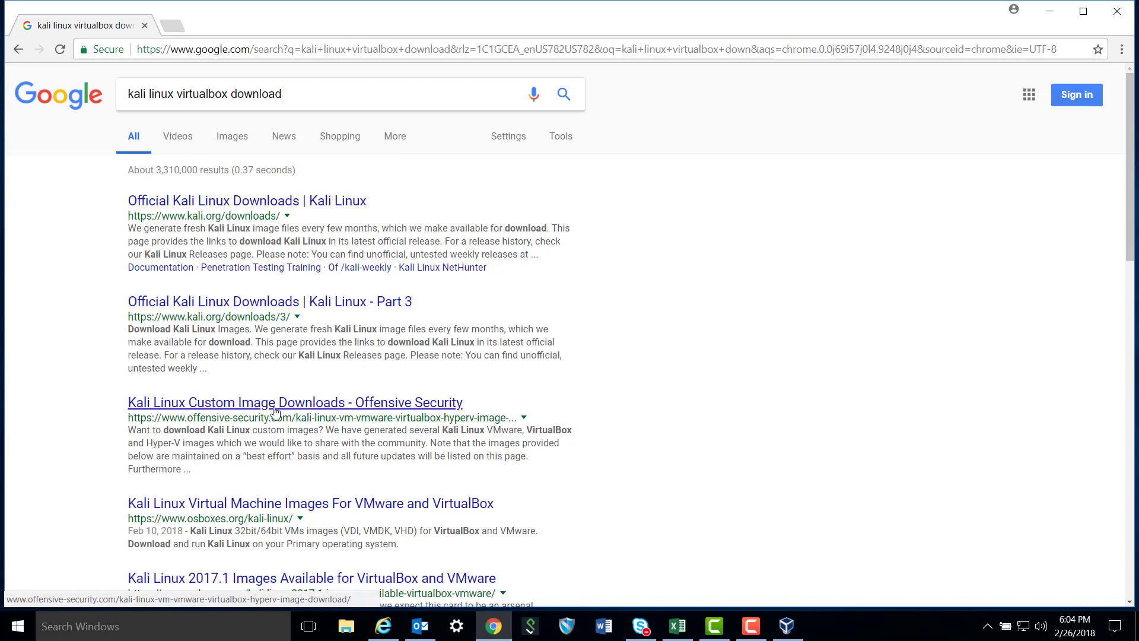
{"action": "left_click", "coordinate": [402, 408]}
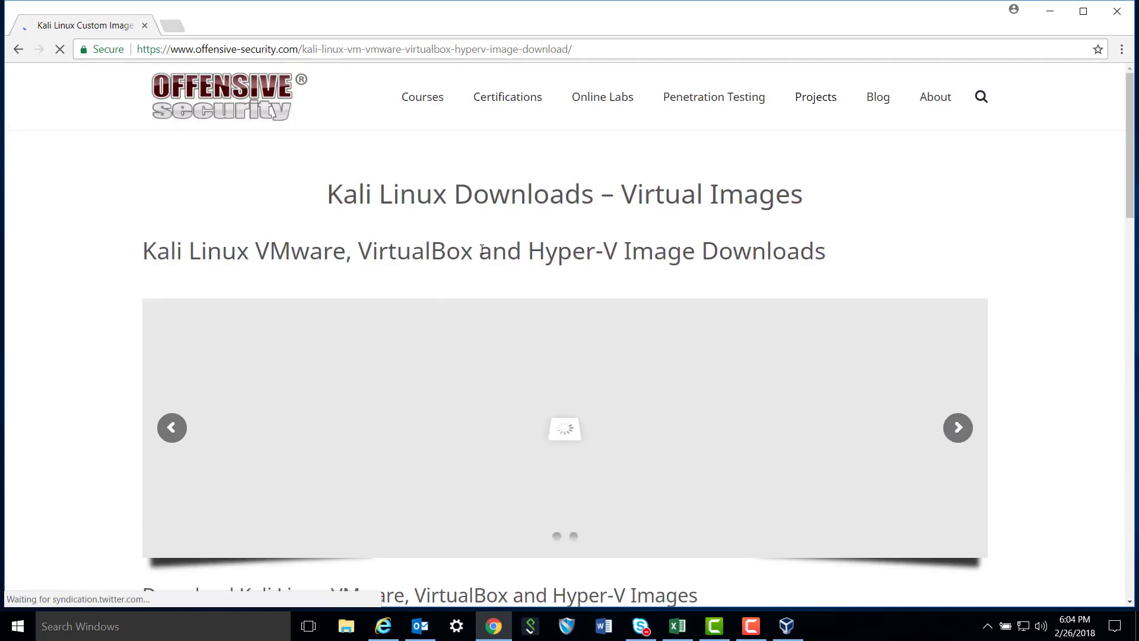
Step: Download the Kali-Linux VBox 64-Bit [OVA] image from the Kali Linux VirtualBox images
{"action": "scroll", "coordinate": [444, 214], "scroll_direction": "down", "scroll_amount": 10}
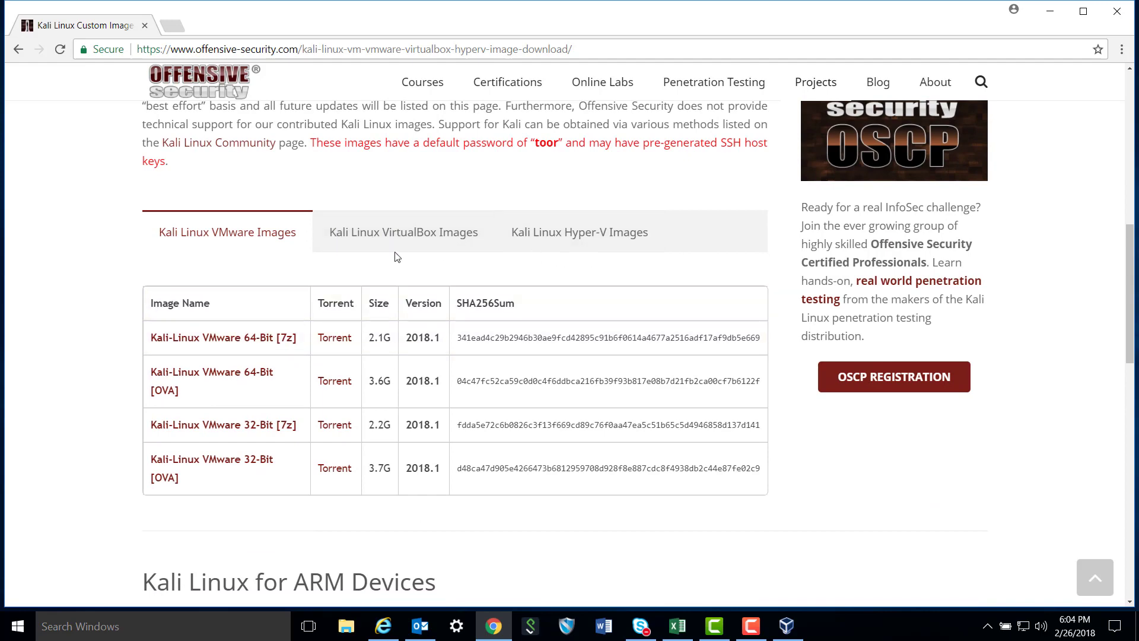
{"action": "left_click", "coordinate": [407, 240]}
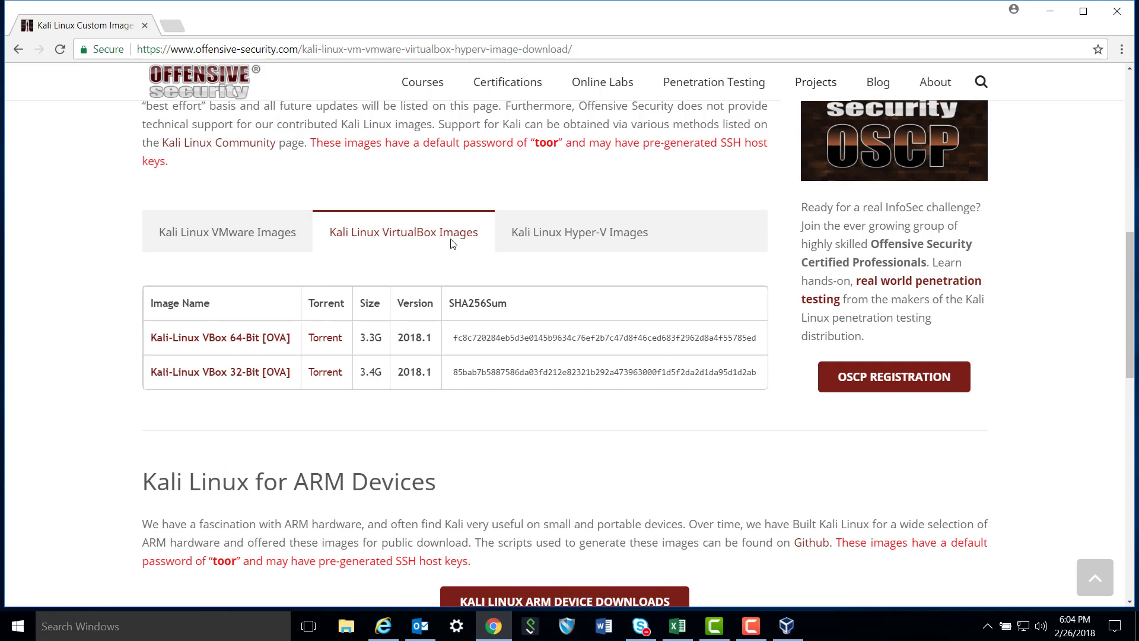
{"action": "left_click", "coordinate": [246, 337]}
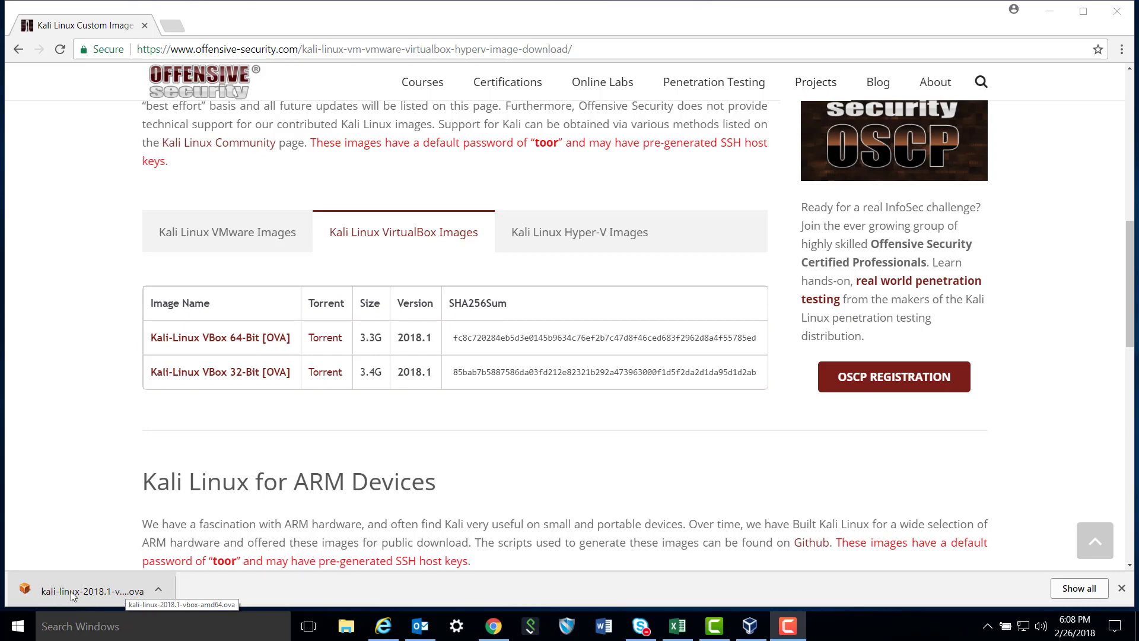
Step: Switch to VirtualBox Manager and start importing a virtual appliance
{"action": "left_click", "coordinate": [751, 630]}
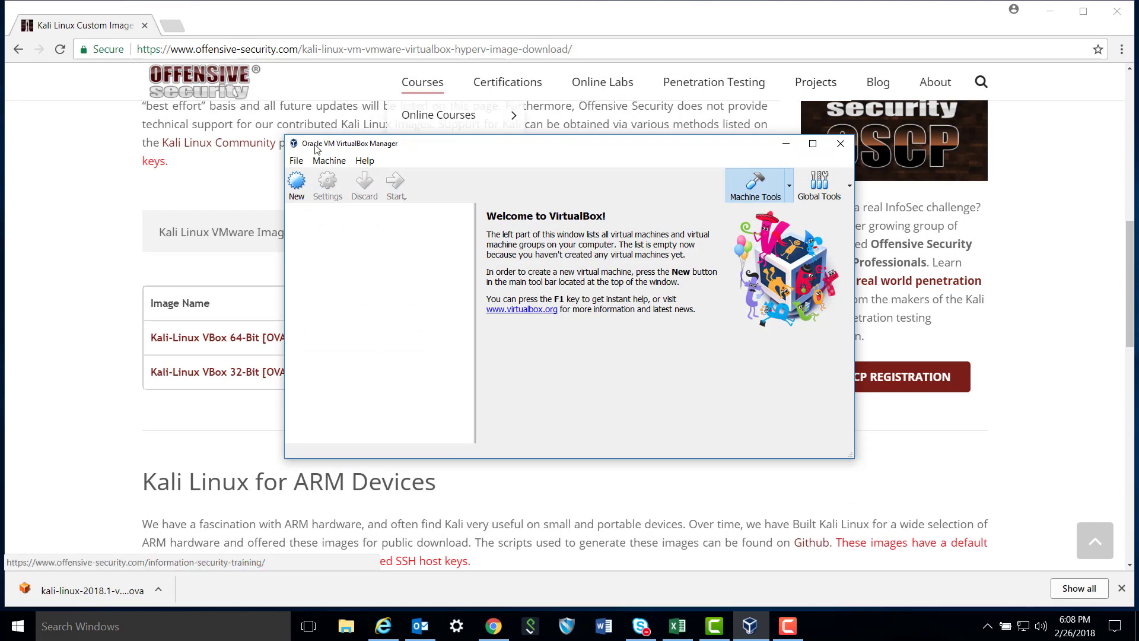
{"action": "left_click", "coordinate": [296, 160]}
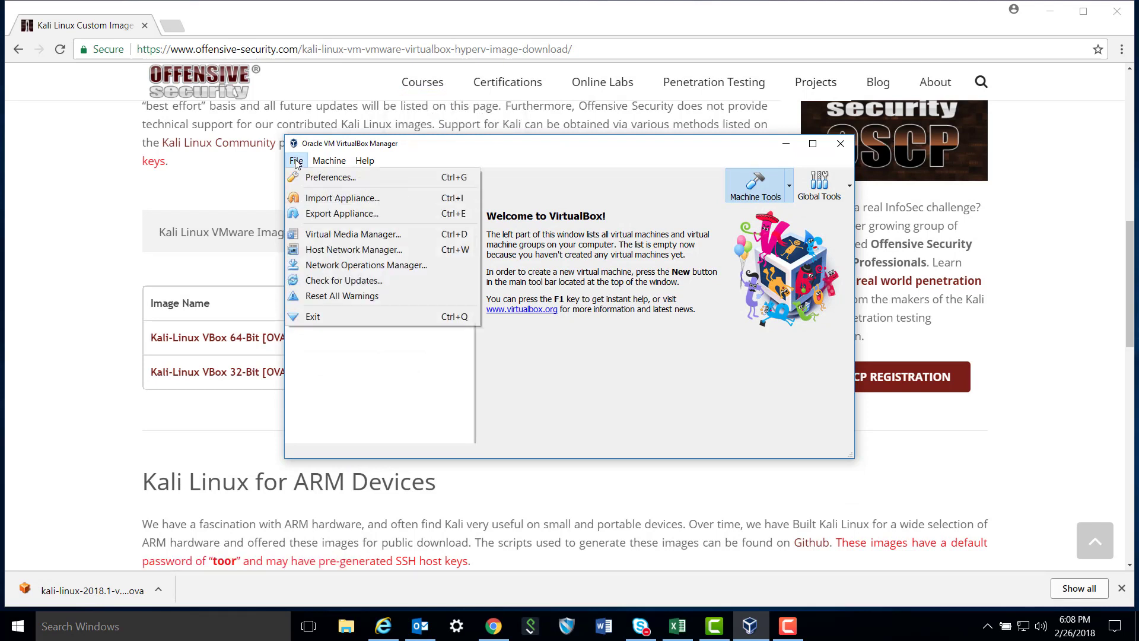
{"action": "left_click", "coordinate": [351, 199]}
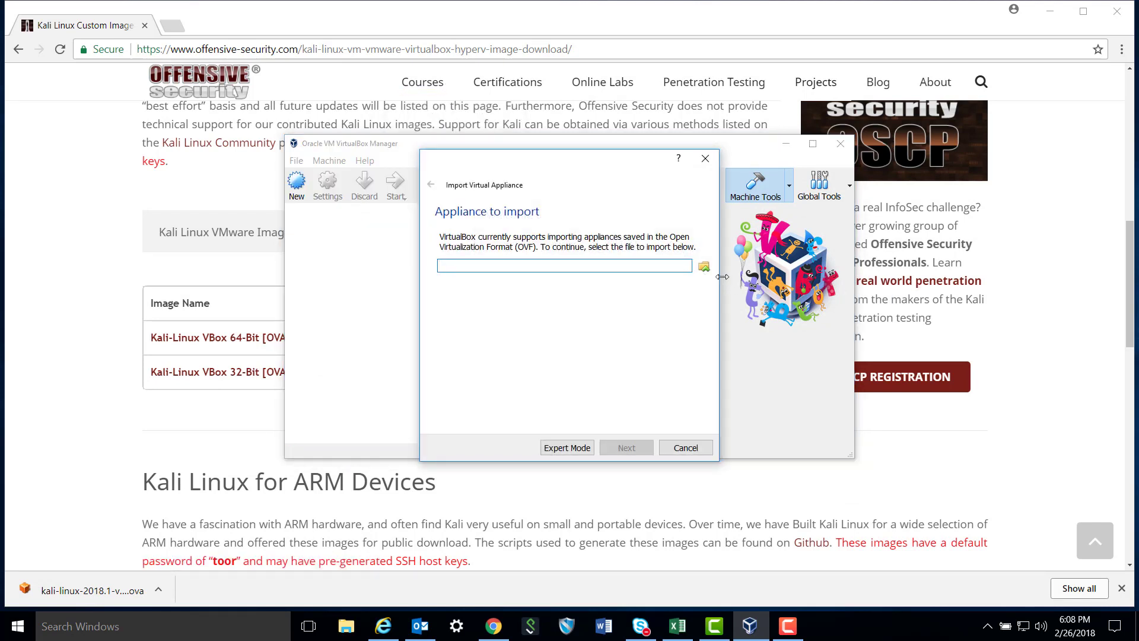
Step: Switch to File Explorer and create a folder named MALWARE_BYTES_HACKATHON on the Desktop
{"action": "left_click", "coordinate": [348, 630]}
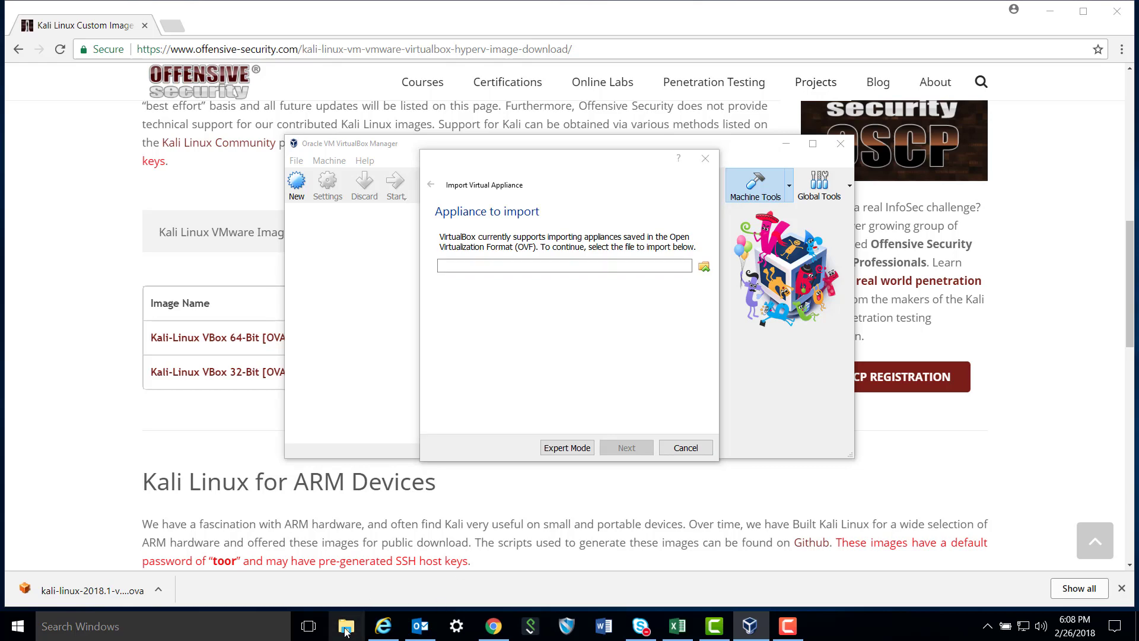
{"action": "left_click", "coordinate": [265, 233]}
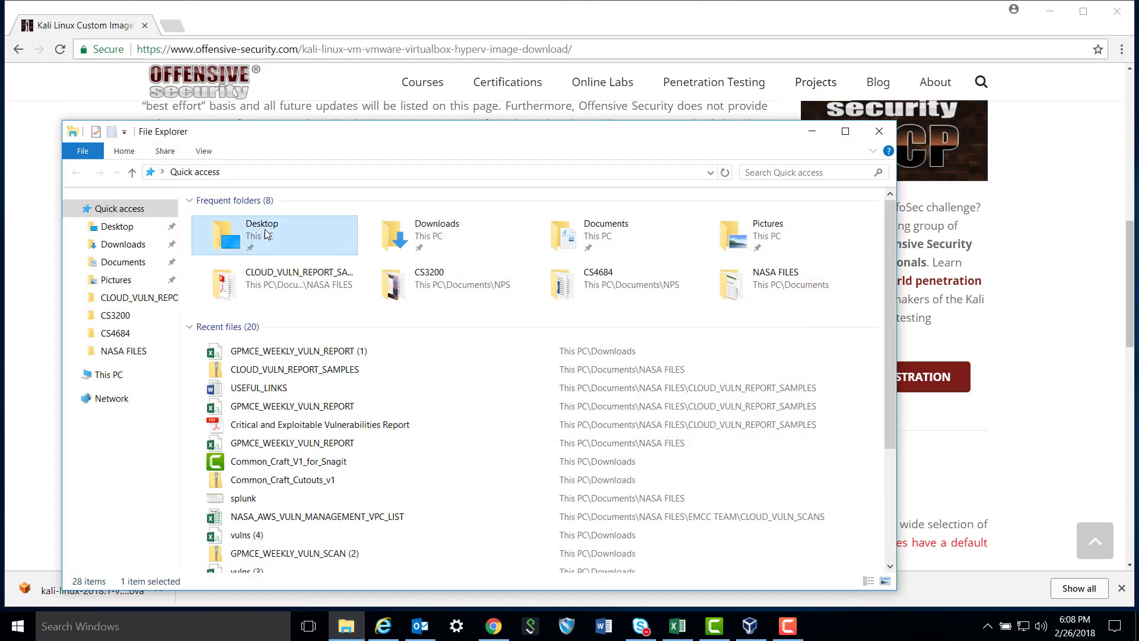
{"action": "double_click", "coordinate": [296, 231]}
{"action": "right_click", "coordinate": [296, 235]}
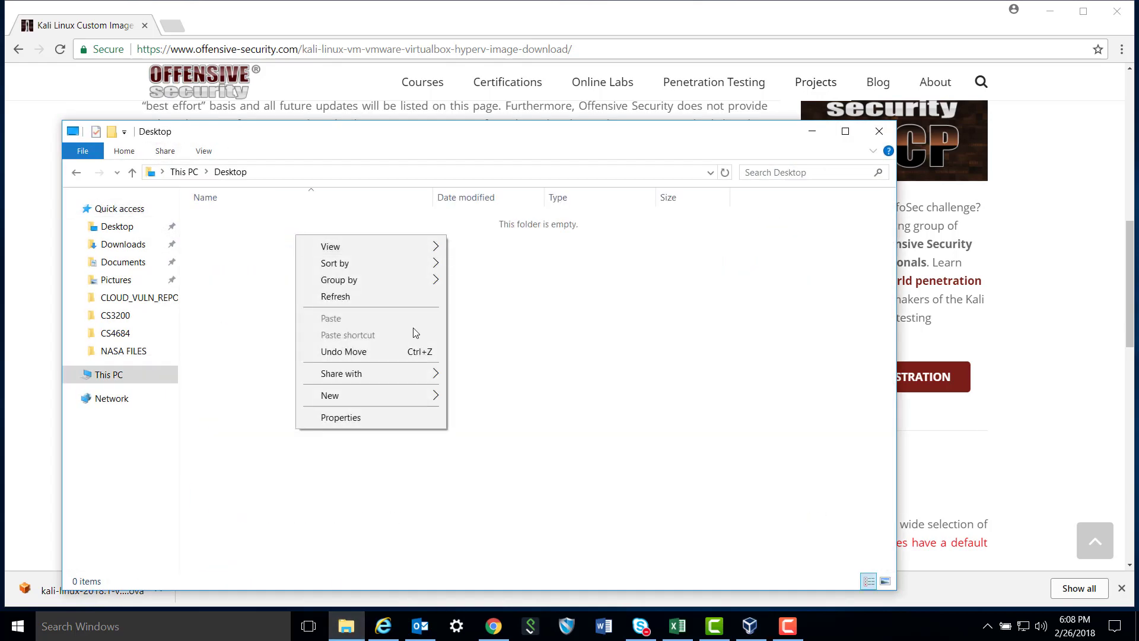
{"action": "mouse_move", "coordinate": [442, 395]}
{"action": "left_click", "coordinate": [503, 397]}
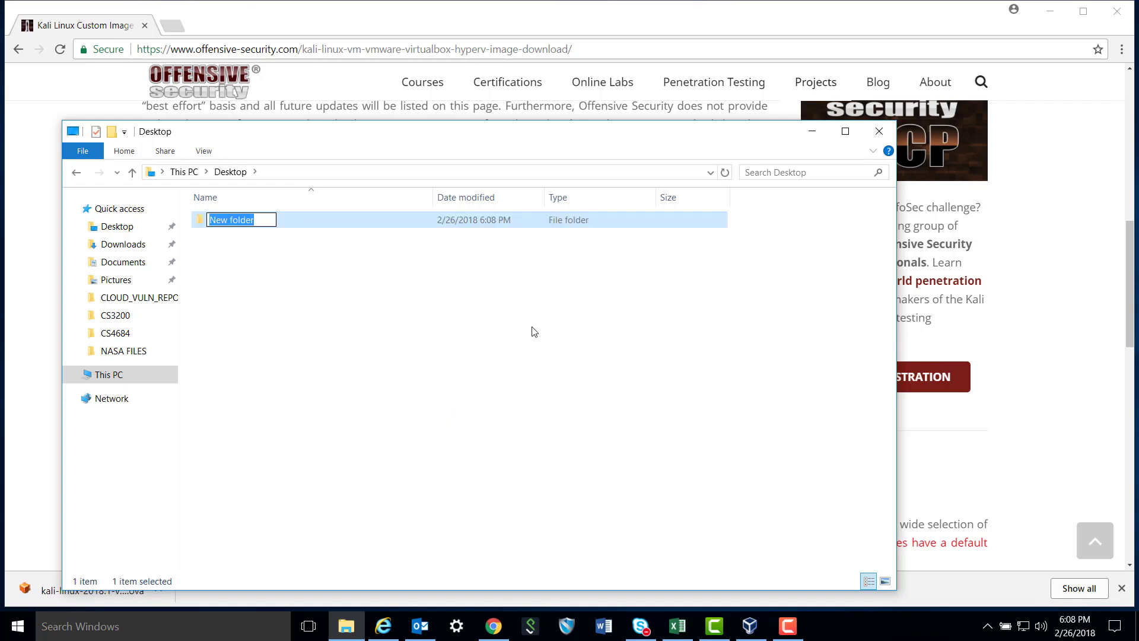
{"action": "type", "text": "M"}
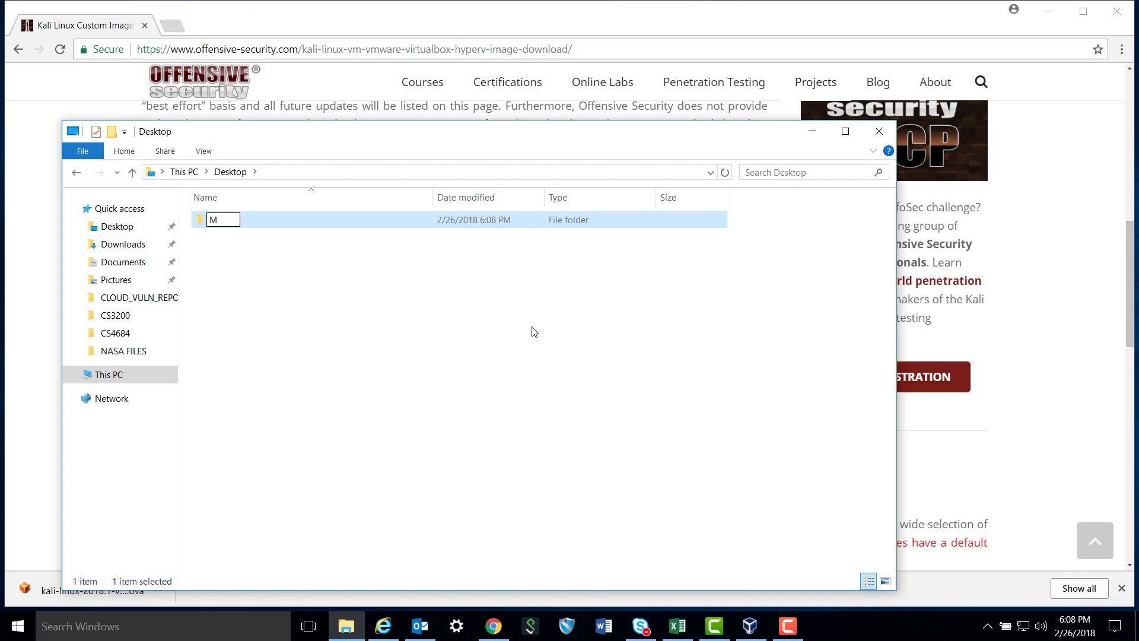
{"action": "type", "text": "ALWARE_BYTE"}
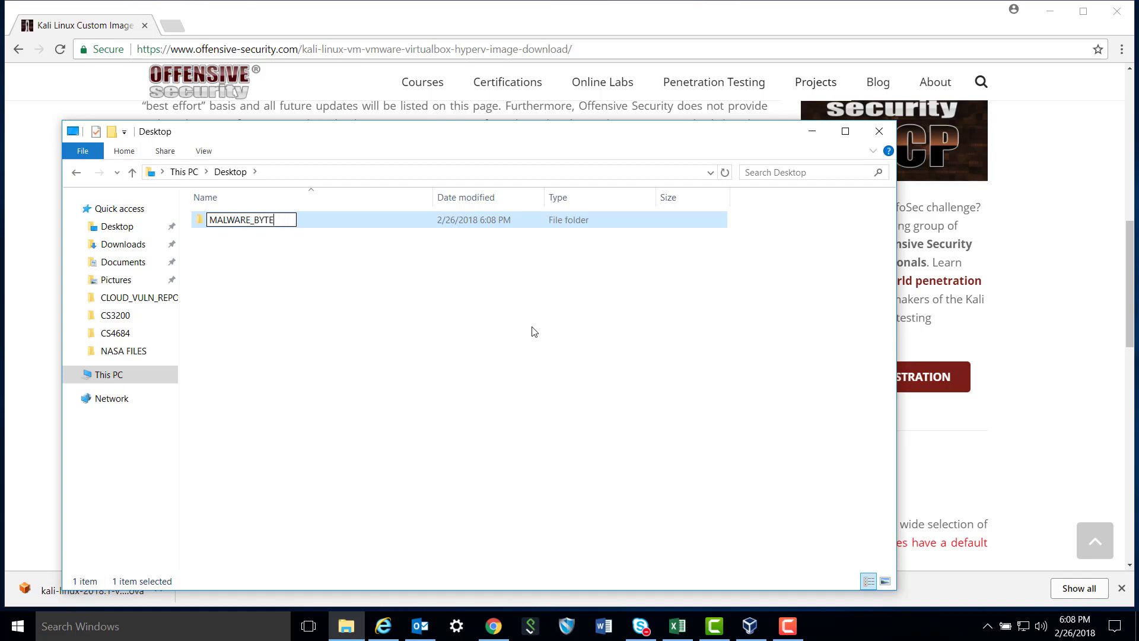
{"action": "type", "text": "S_HACKATHON"}
{"action": "key", "text": "Return"}
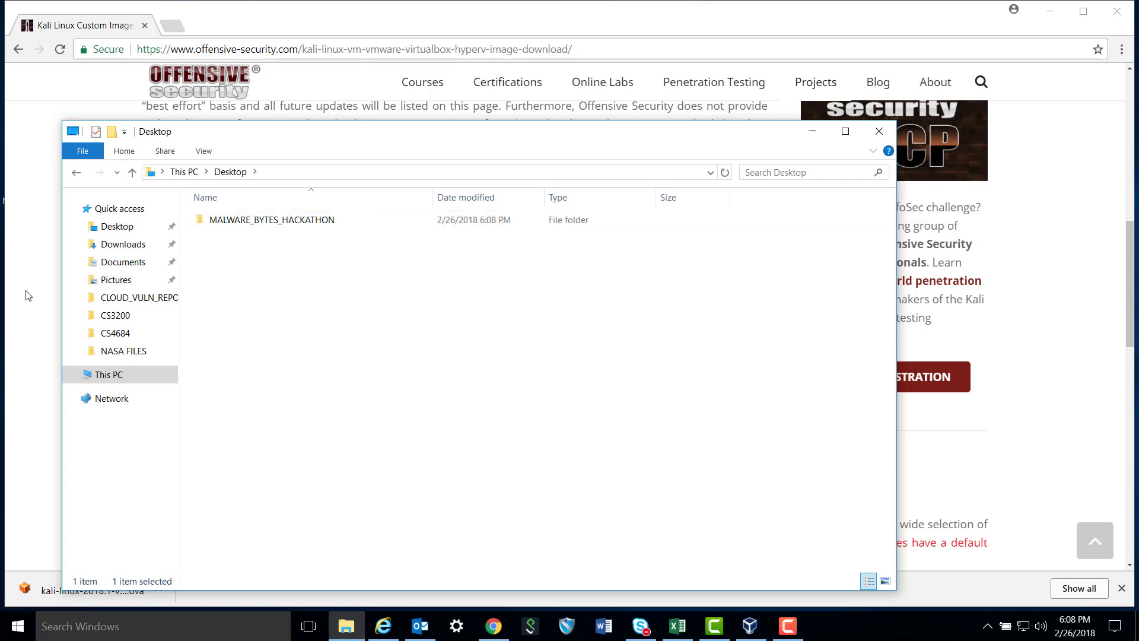
Step: Move the kali-linux-2018.1-vbox-amd64 file from Downloads into the MALWARE_BYTES_HACKATHON folder on the Desktop
{"action": "left_click", "coordinate": [142, 247]}
{"action": "left_click", "coordinate": [273, 228]}
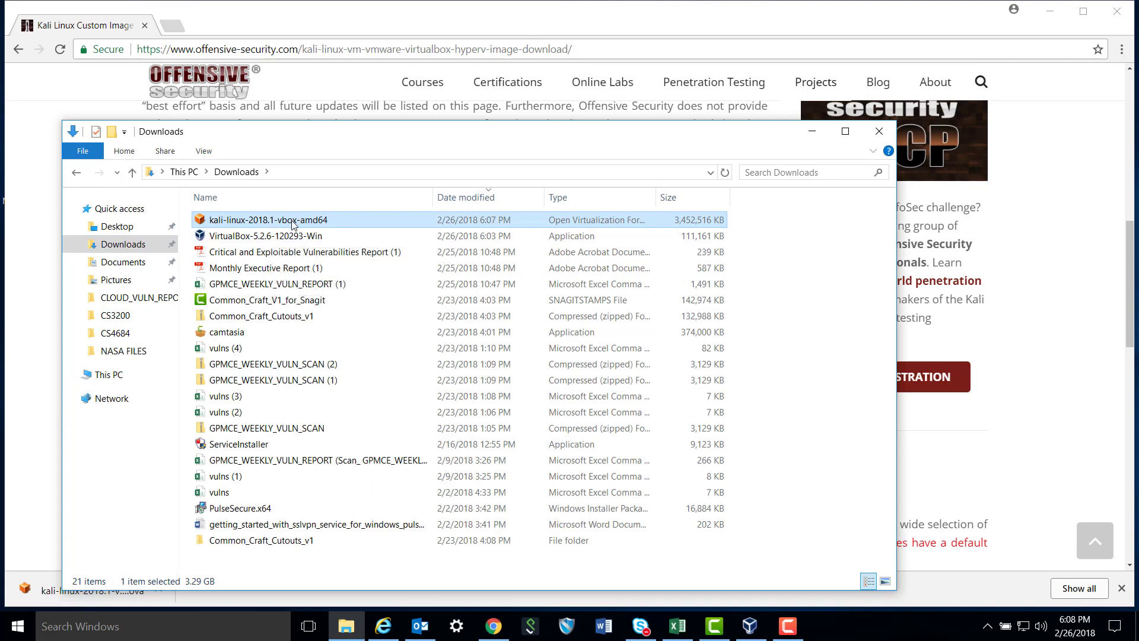
{"action": "left_click", "coordinate": [117, 226]}
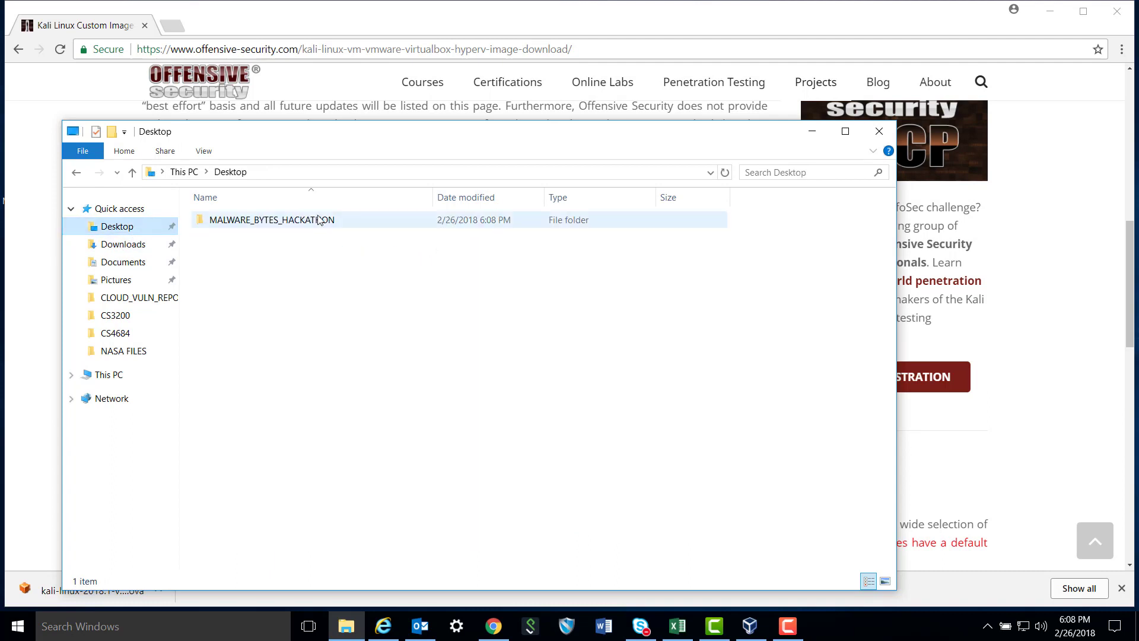
{"action": "double_click", "coordinate": [318, 222]}
{"action": "key", "text": "ctrl+v"}
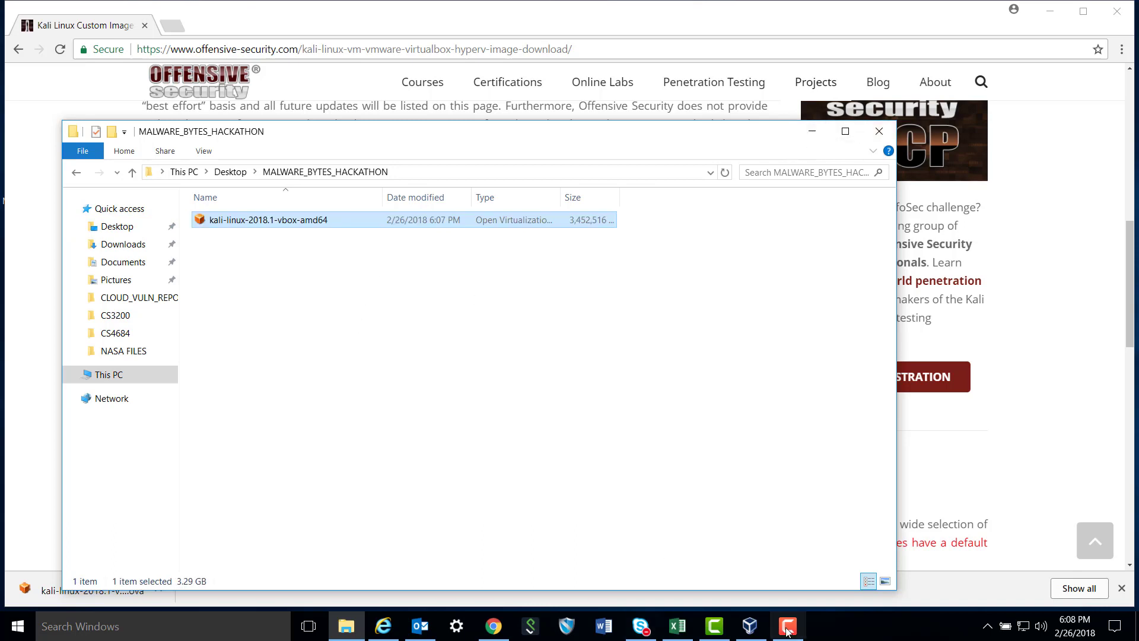
Step: Switch to VirtualBox Manager and choose kali-linux-2018.1-vbox-amd64.ova from the Desktop's MALWARE_BYTES_HACKATHON folder as the appliance to import
{"action": "left_click", "coordinate": [751, 623]}
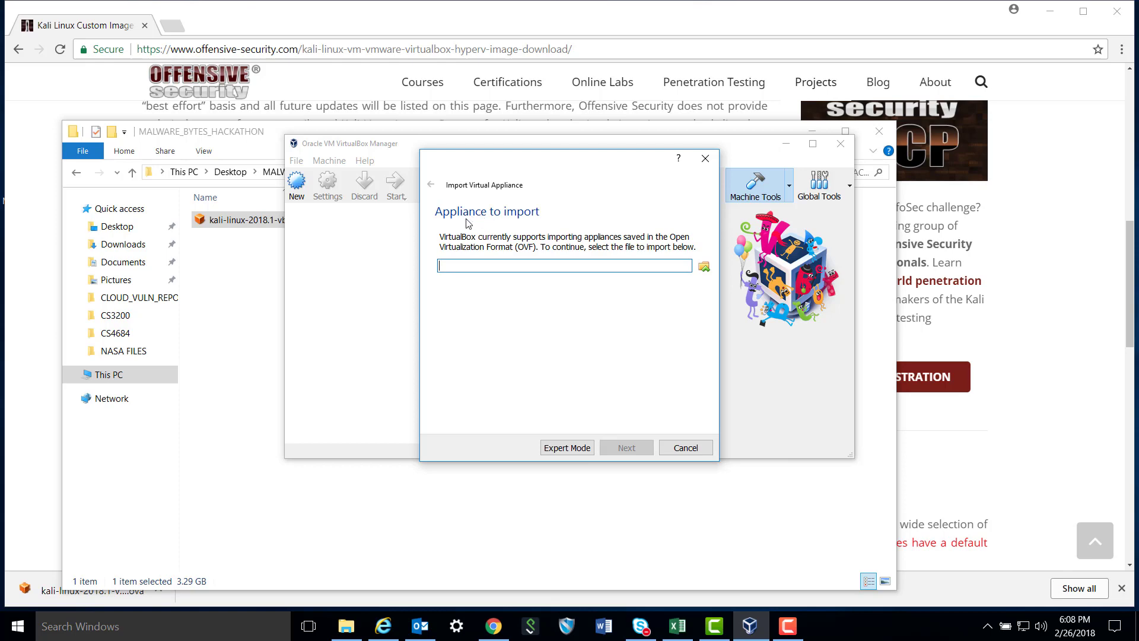
{"action": "left_click", "coordinate": [705, 269]}
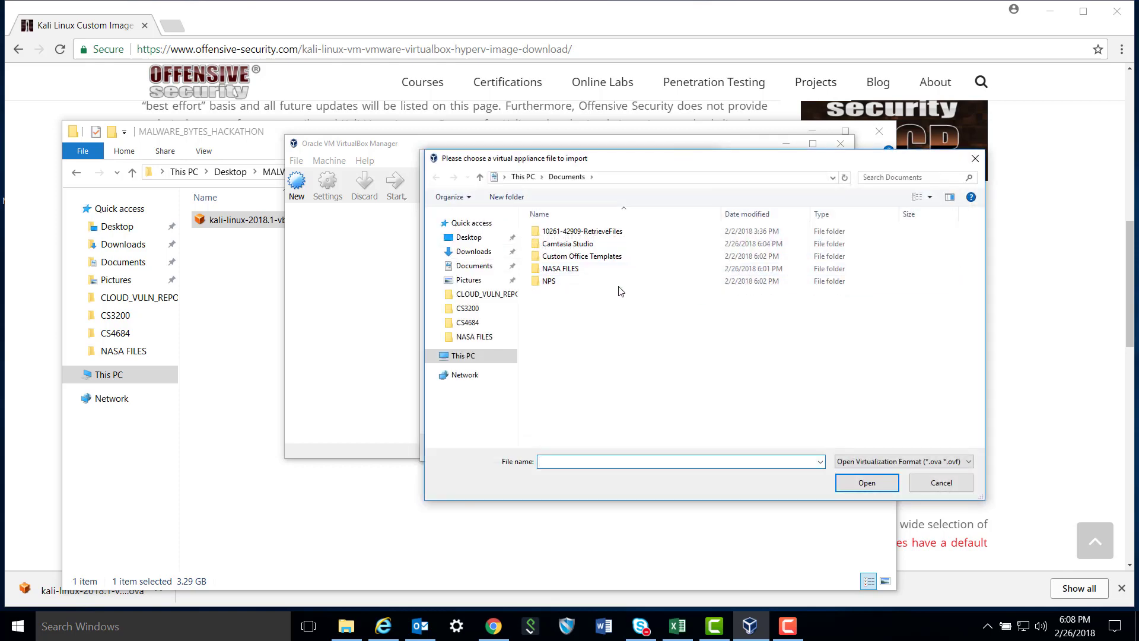
{"action": "left_click", "coordinate": [469, 236]}
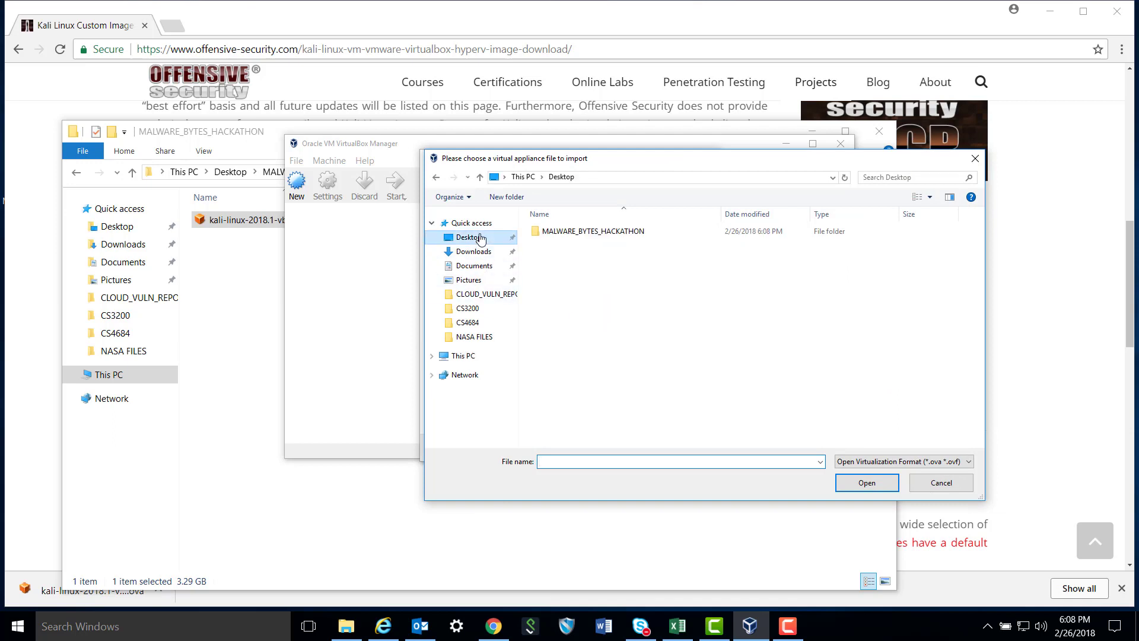
{"action": "double_click", "coordinate": [613, 235]}
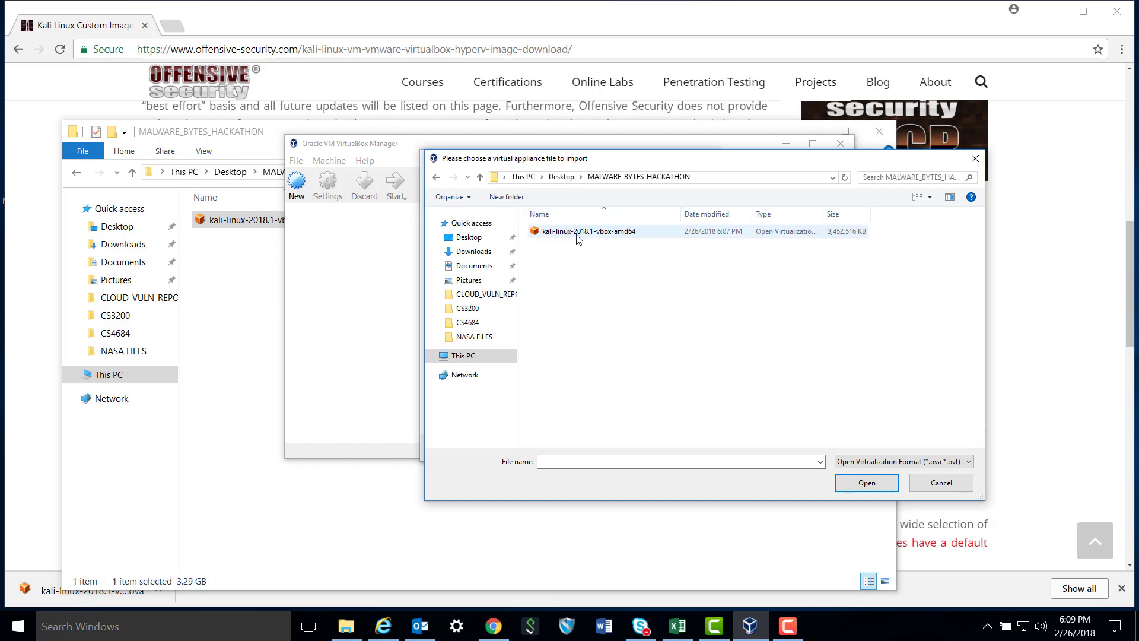
{"action": "left_click", "coordinate": [577, 236]}
{"action": "left_click", "coordinate": [865, 481]}
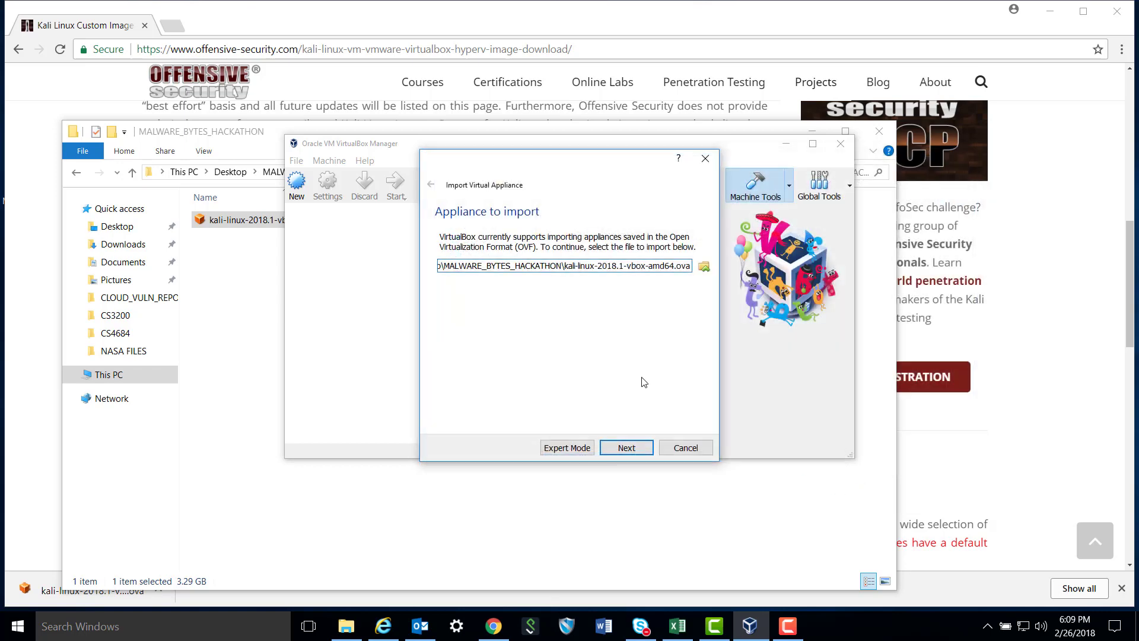
Step: Import the Kali Linux appliance with the MAC address of all network cards reinitialized
{"action": "left_click", "coordinate": [626, 448]}
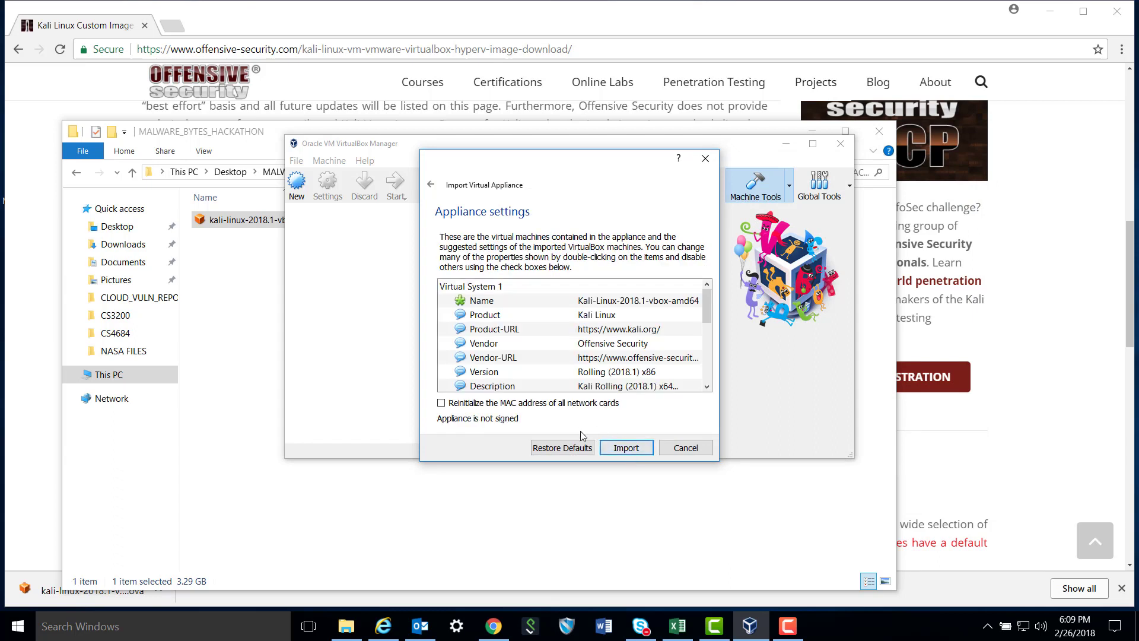
{"action": "left_click", "coordinate": [441, 403]}
{"action": "left_click", "coordinate": [637, 450]}
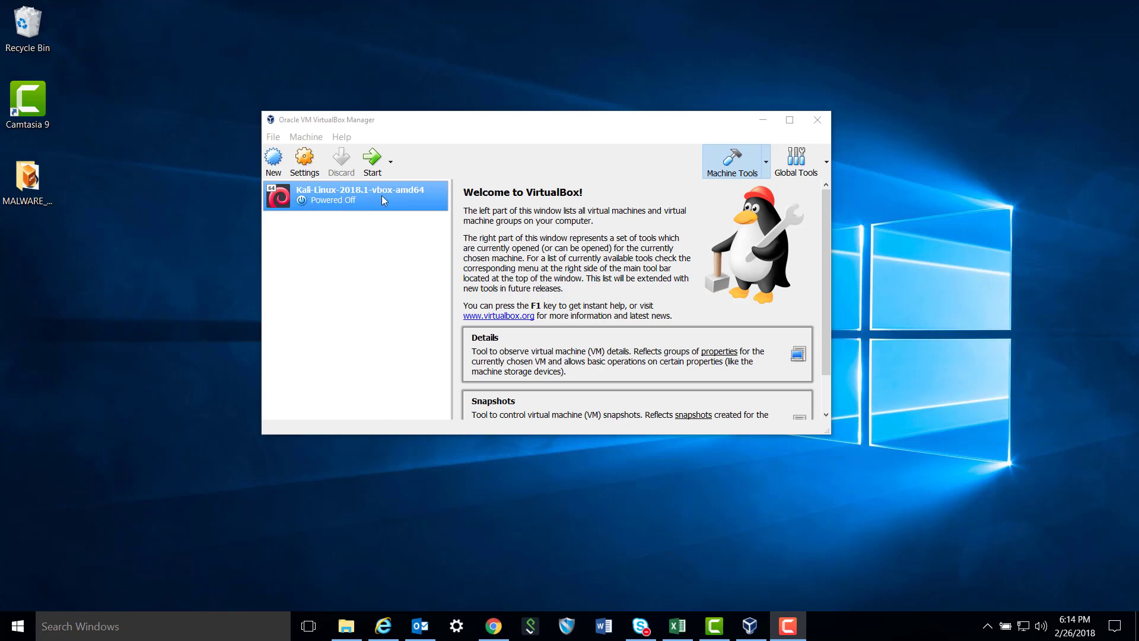
{"action": "left_click", "coordinate": [380, 244]}
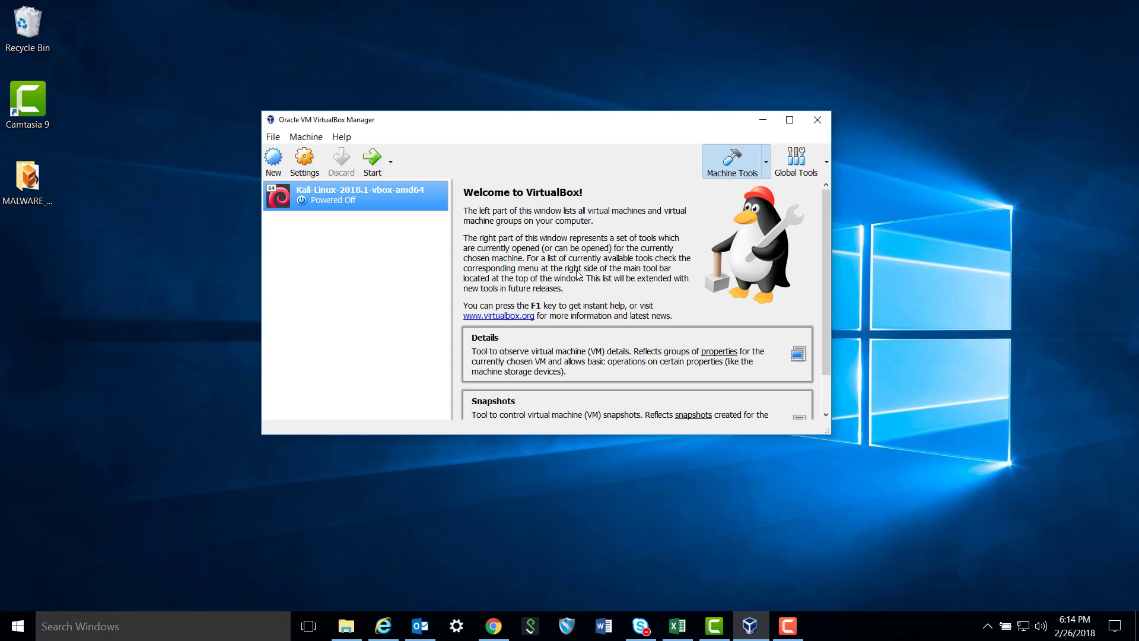
Step: Switch to Chrome, search for "virtualbox extension pack" in a new tab and open the Oracle VM VirtualBox Downloads page
{"action": "left_click", "coordinate": [496, 628]}
{"action": "left_click", "coordinate": [168, 26]}
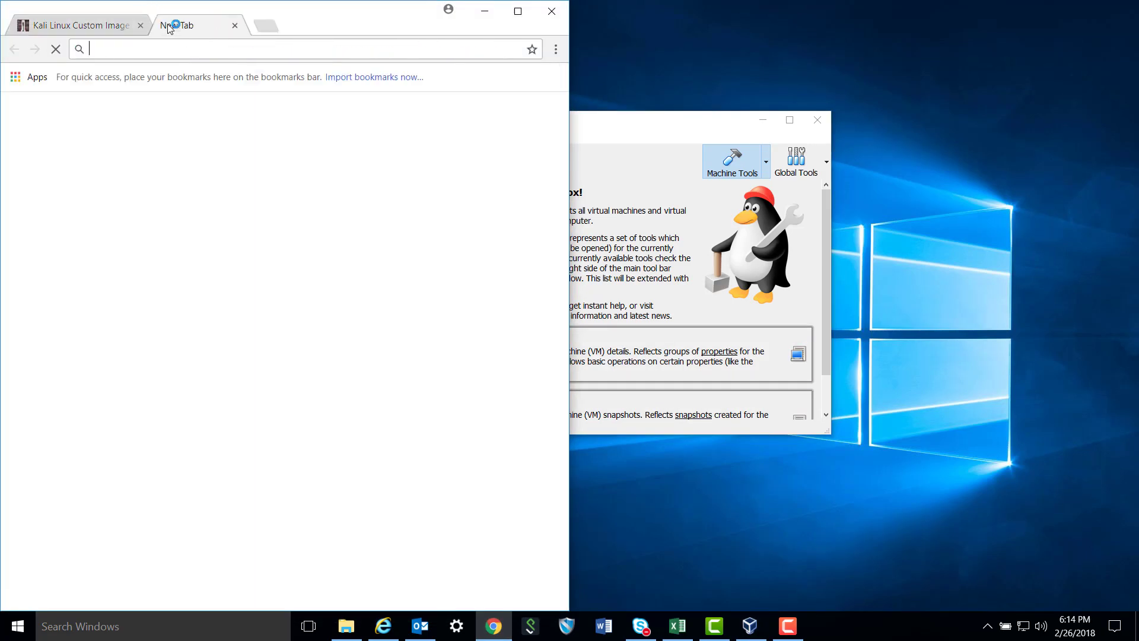
{"action": "type", "text": "vir"}
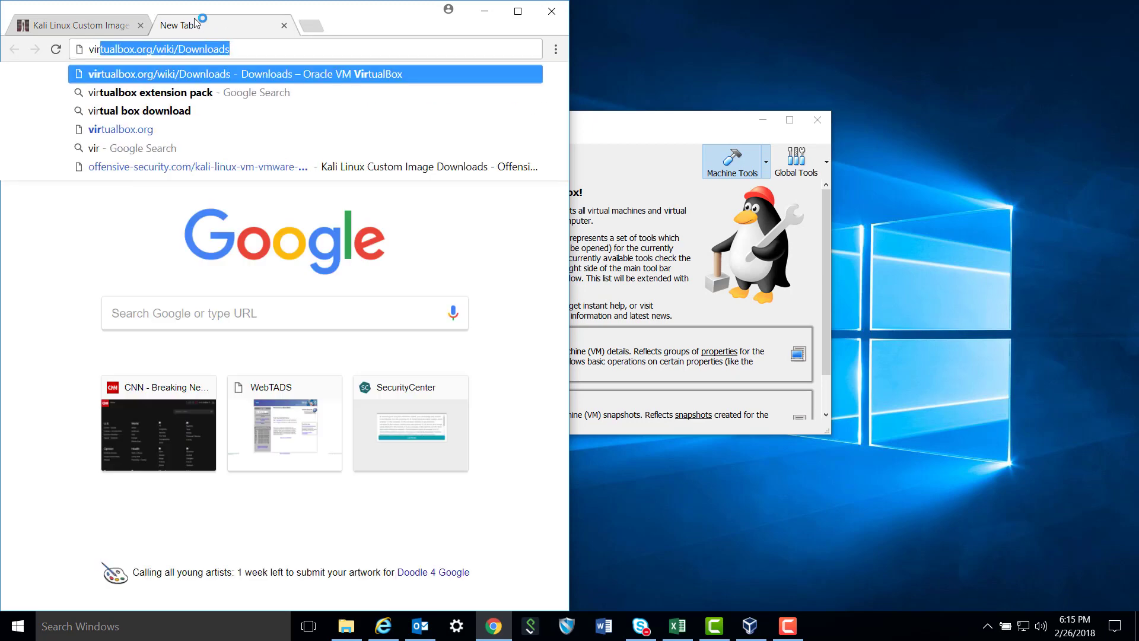
{"action": "type", "text": "tu"}
{"action": "key", "text": "Down"}
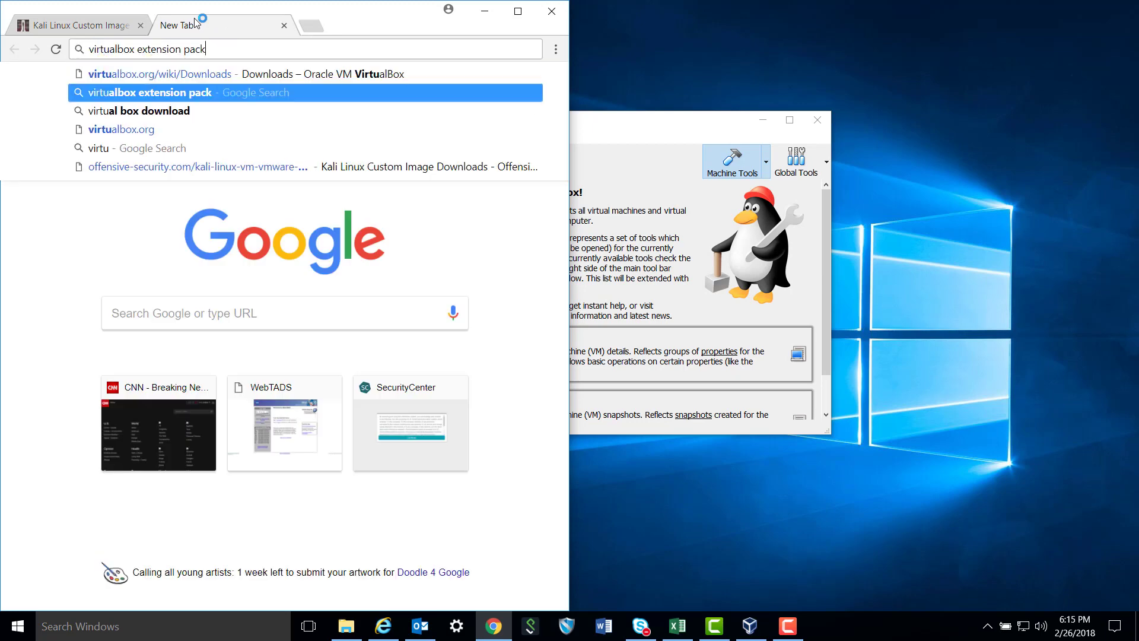
{"action": "key", "text": "Return"}
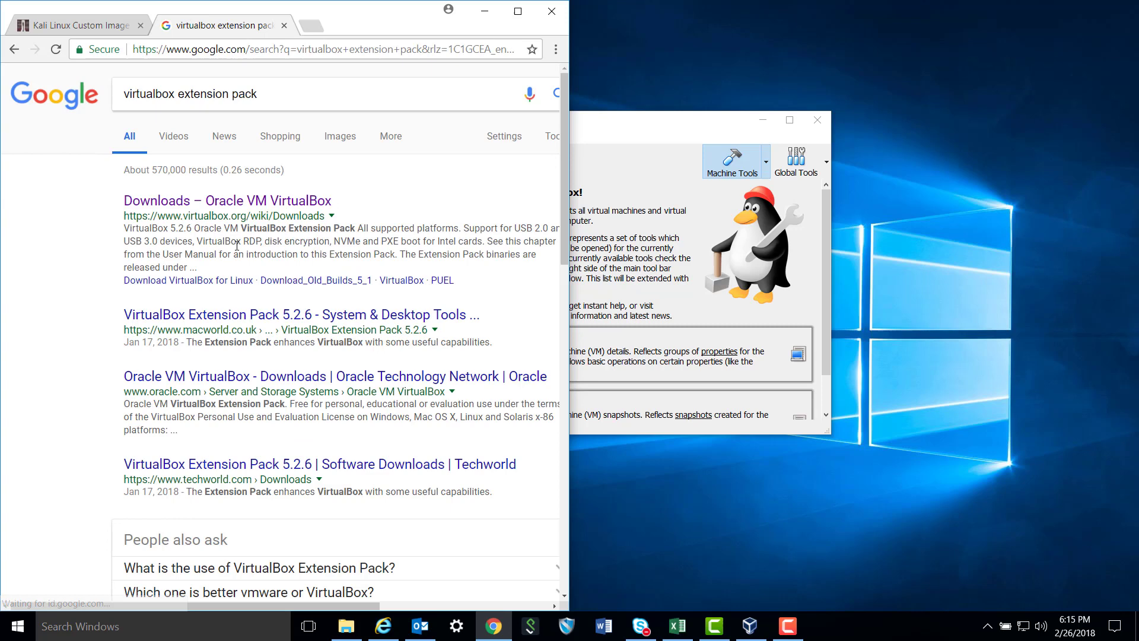
{"action": "left_click", "coordinate": [253, 202]}
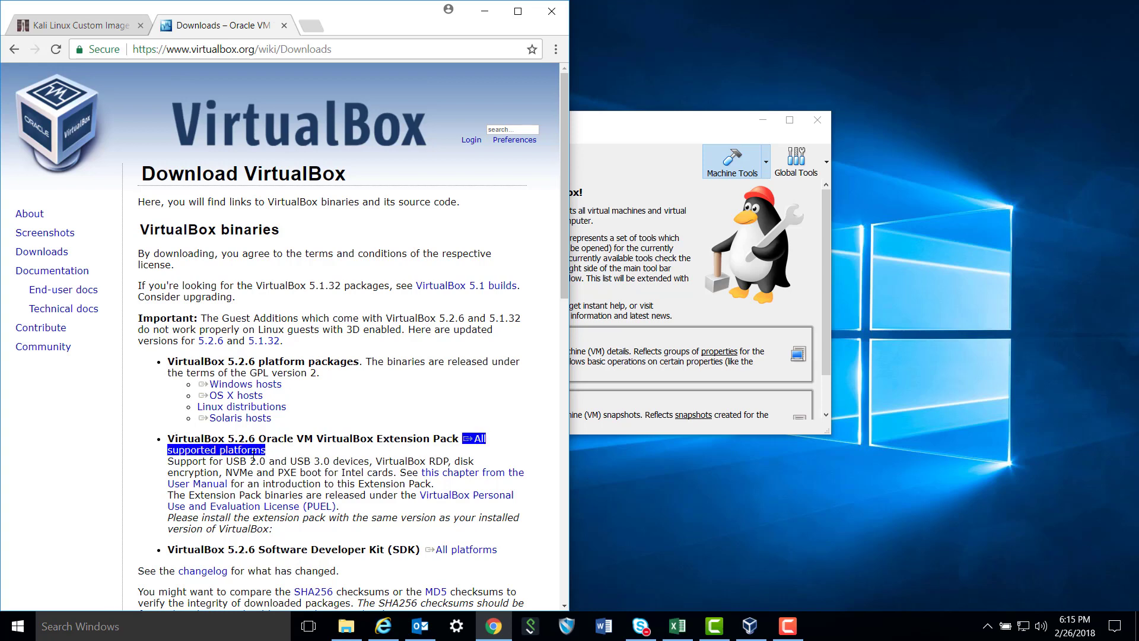
Step: Download the VirtualBox 5.2.6 Extension Pack for all supported platforms, open the downloaded file and minimize the browser
{"action": "left_click", "coordinate": [249, 450]}
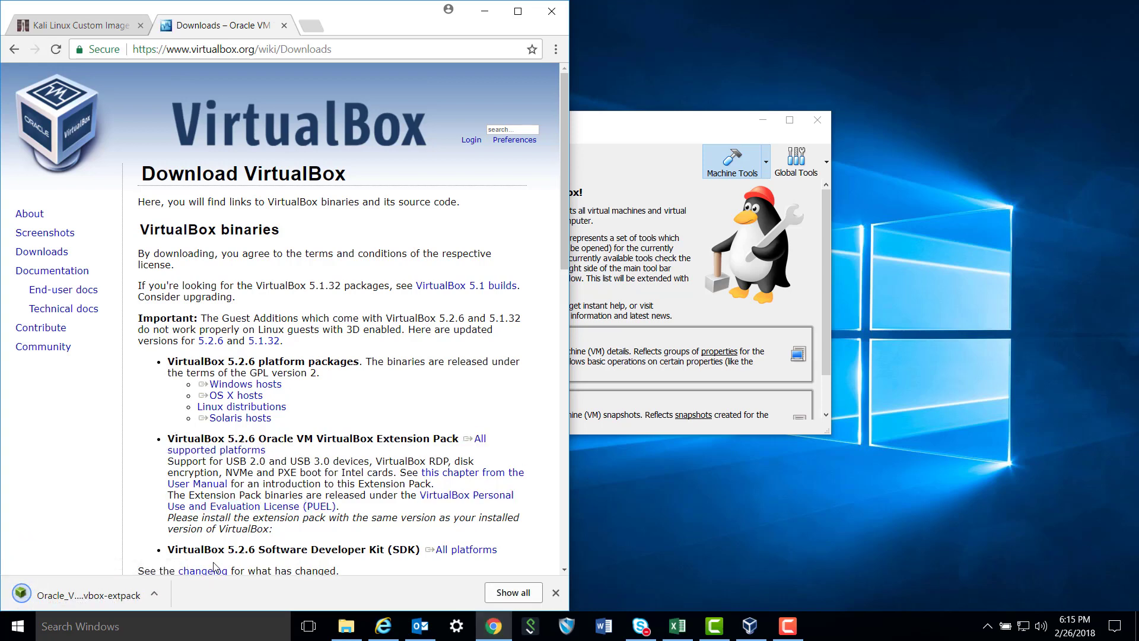
{"action": "left_click", "coordinate": [153, 594]}
{"action": "left_click", "coordinate": [179, 500]}
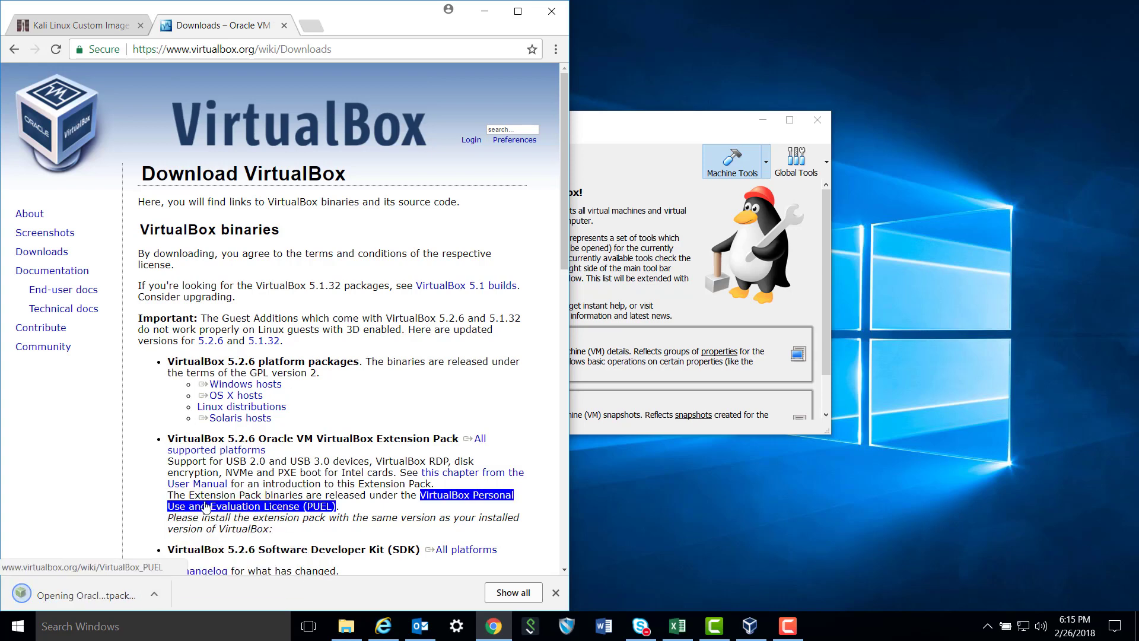
{"action": "left_click", "coordinate": [476, 16]}
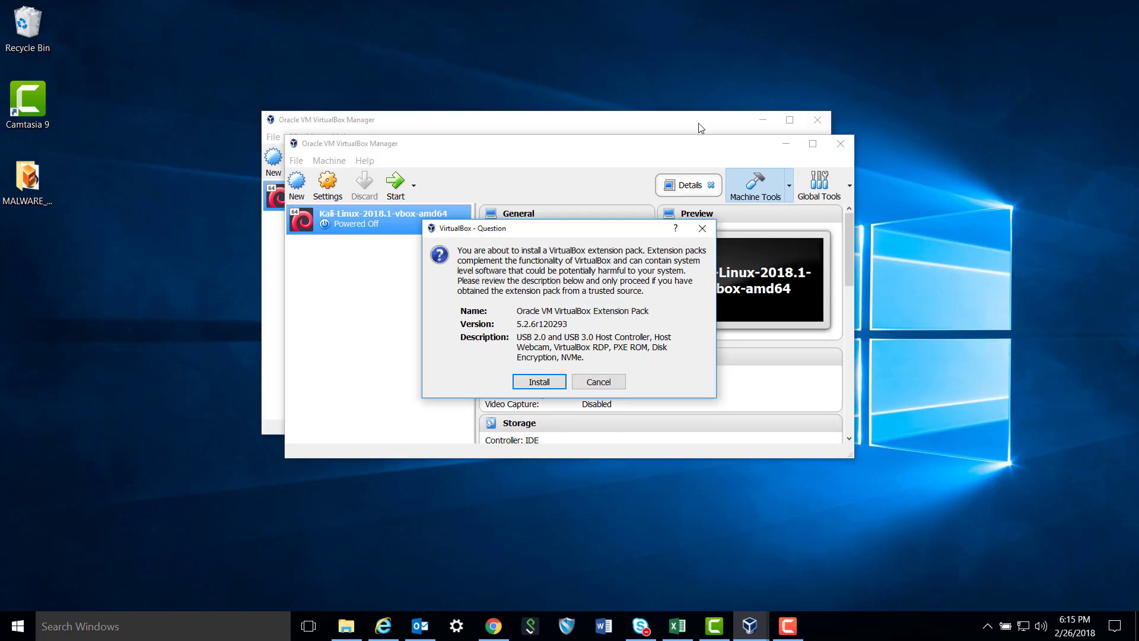
Step: Close the extra VirtualBox Manager window, then install the Oracle VM VirtualBox Extension Pack and accept its license
{"action": "left_click", "coordinate": [816, 122]}
{"action": "left_click", "coordinate": [819, 121]}
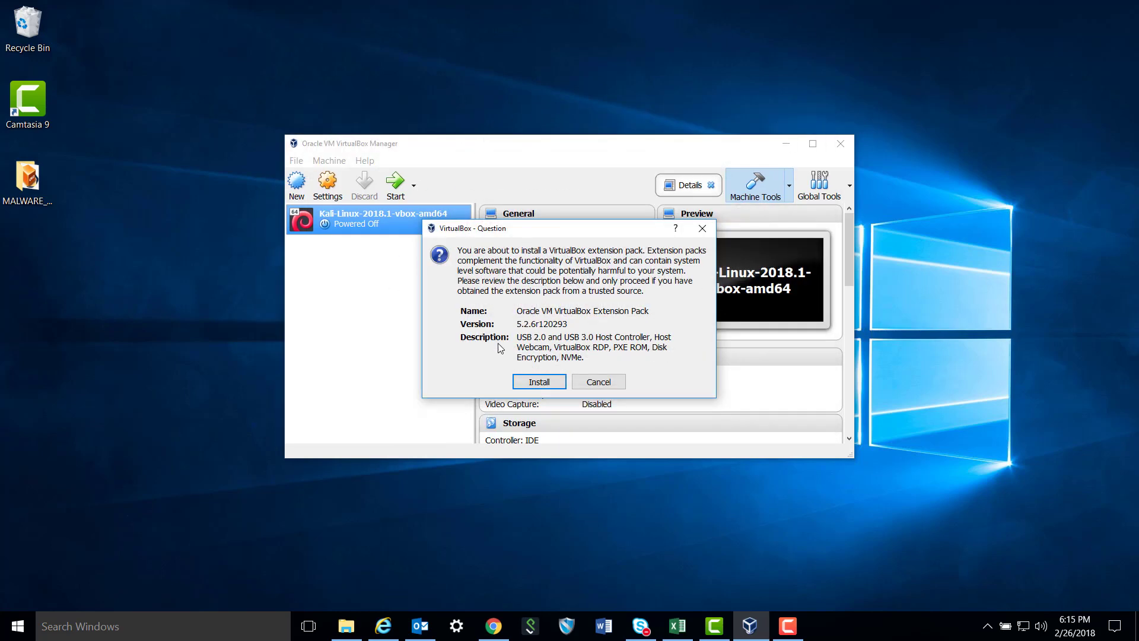
{"action": "left_click", "coordinate": [537, 383]}
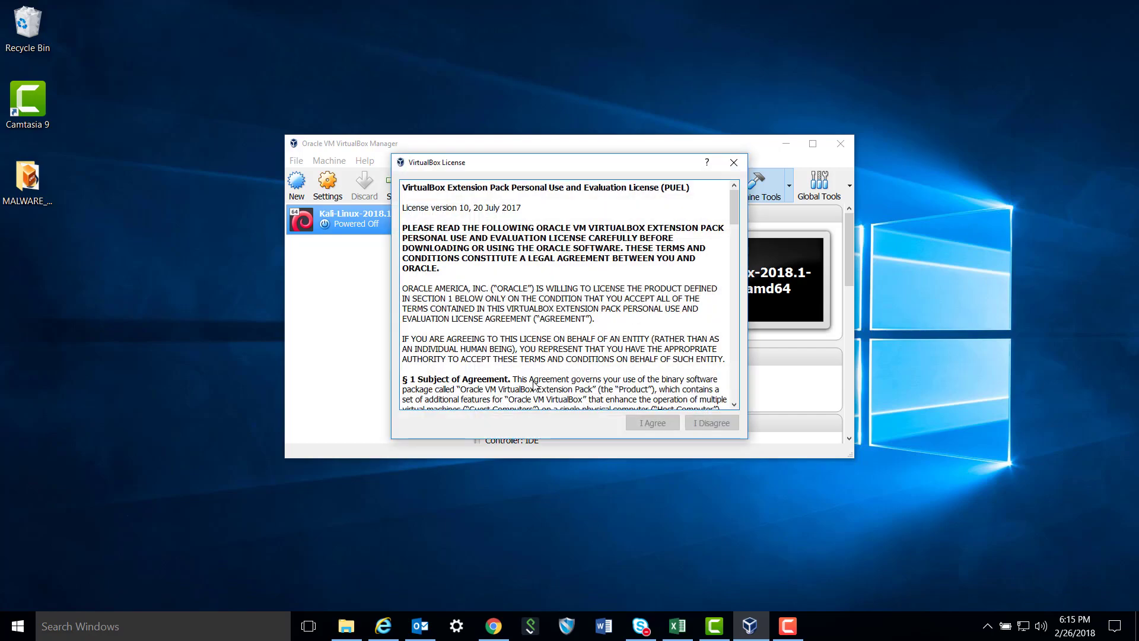
{"action": "left_click_drag", "start_coordinate": [734, 205], "coordinate": [734, 384]}
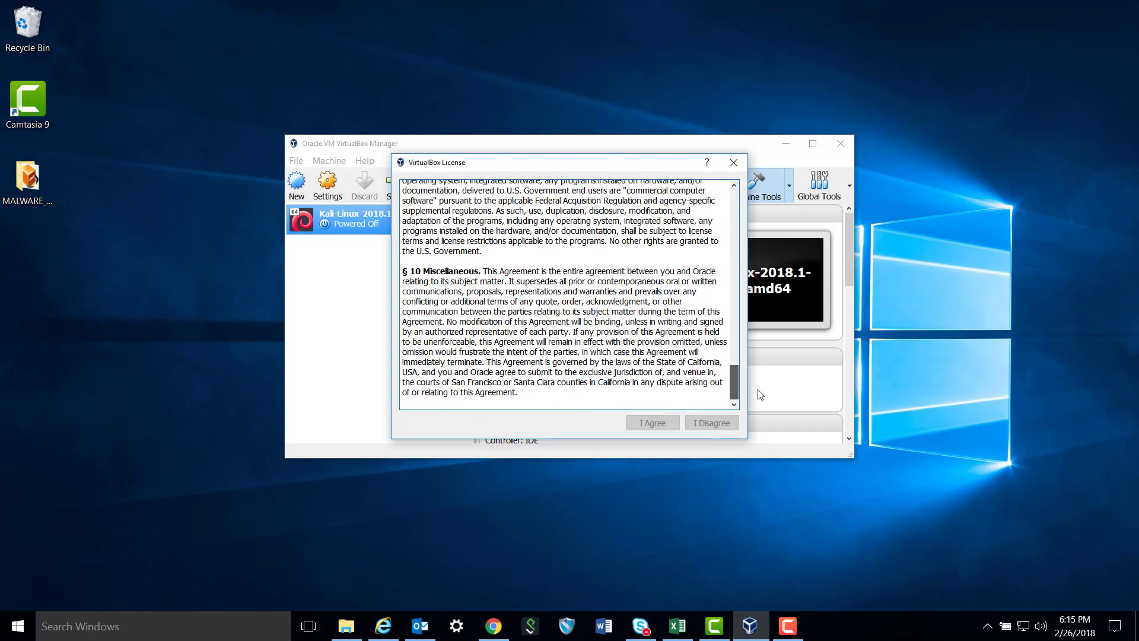
{"action": "left_click", "coordinate": [668, 426]}
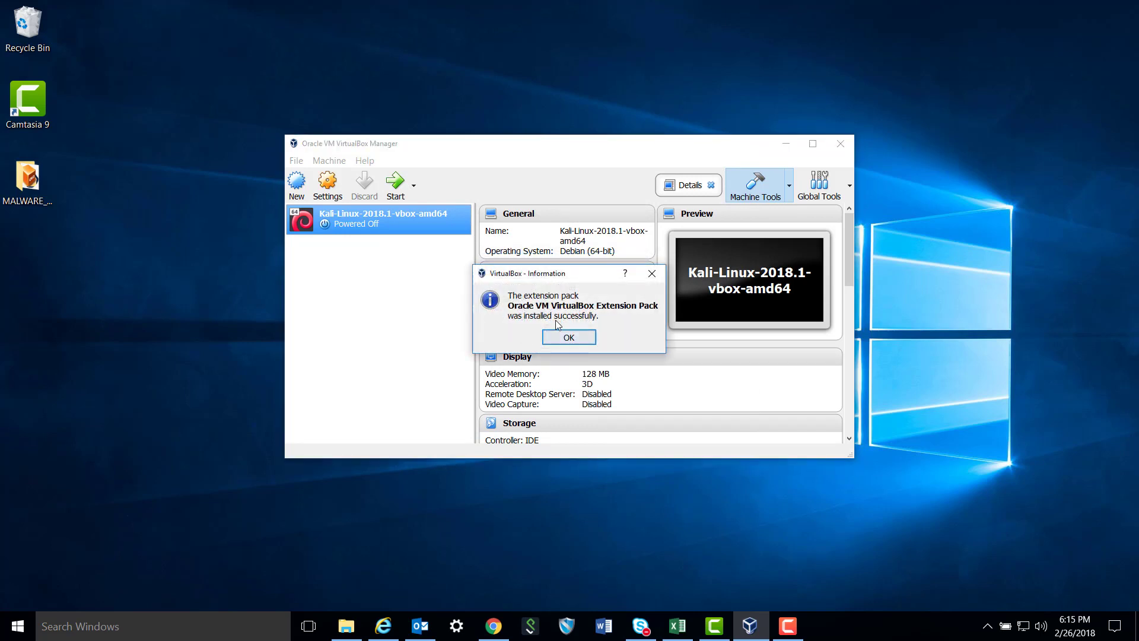
{"action": "left_click", "coordinate": [568, 337]}
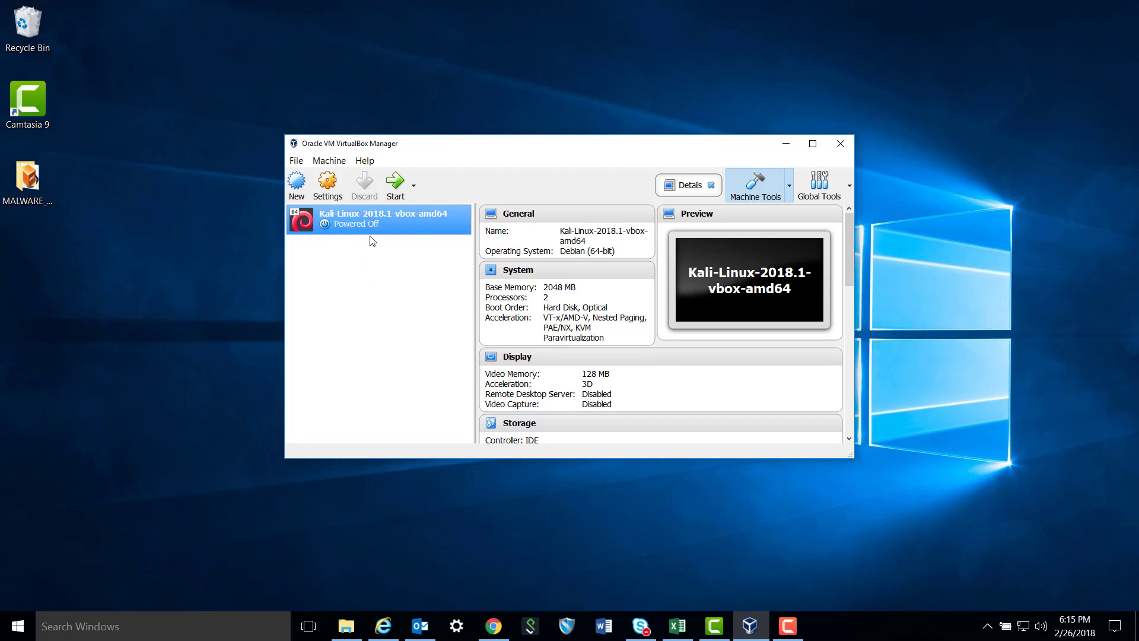
Step: Start the Kali-Linux-2018.1-vbox-amd64 virtual machine and dismiss its mouse pointer integration and auto capture keyboard notices
{"action": "left_click", "coordinate": [392, 186]}
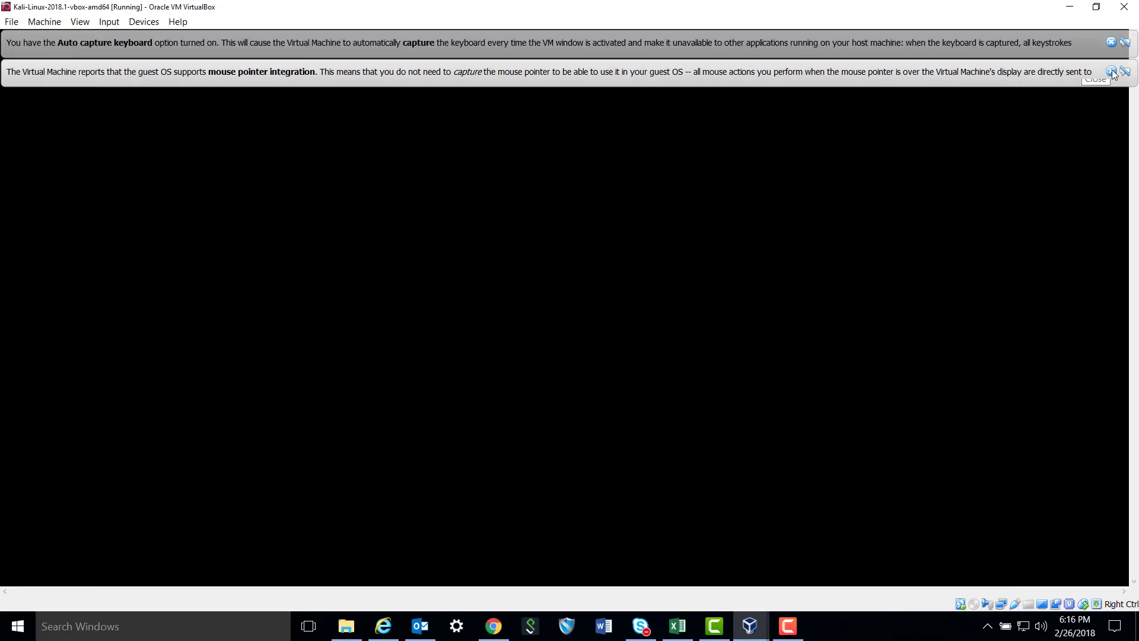
{"action": "left_click", "coordinate": [1112, 72]}
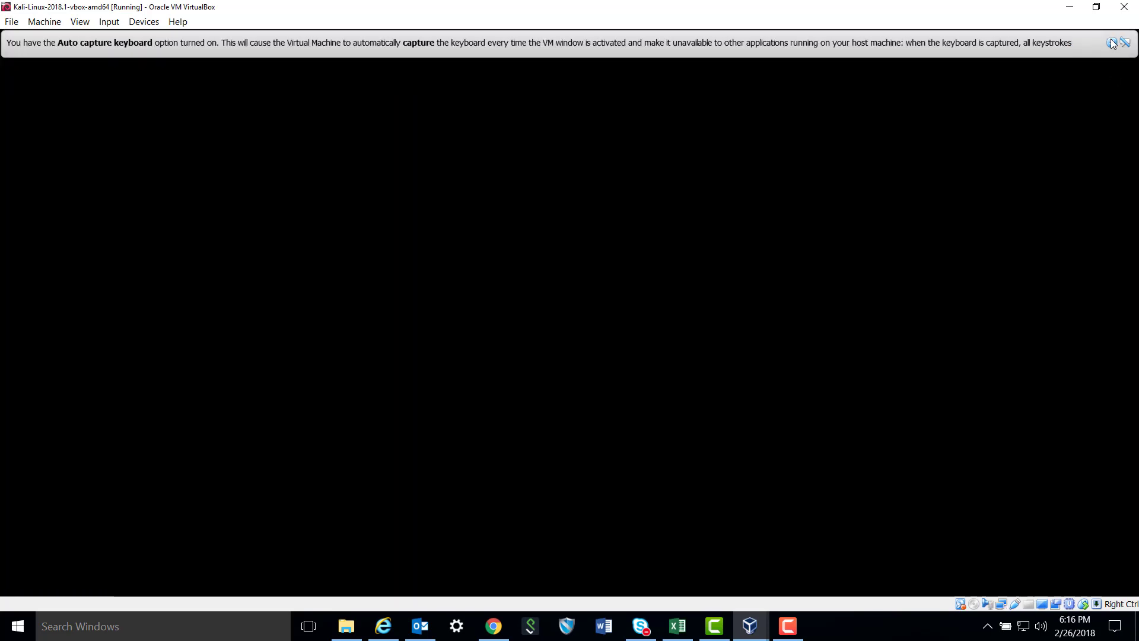
{"action": "left_click", "coordinate": [1111, 42]}
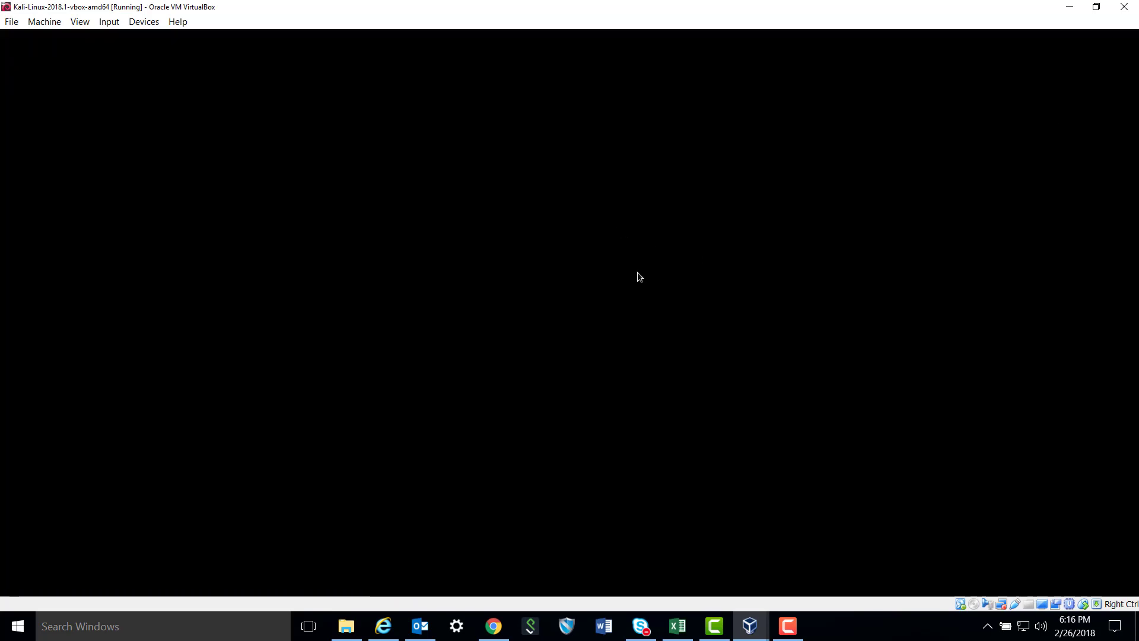